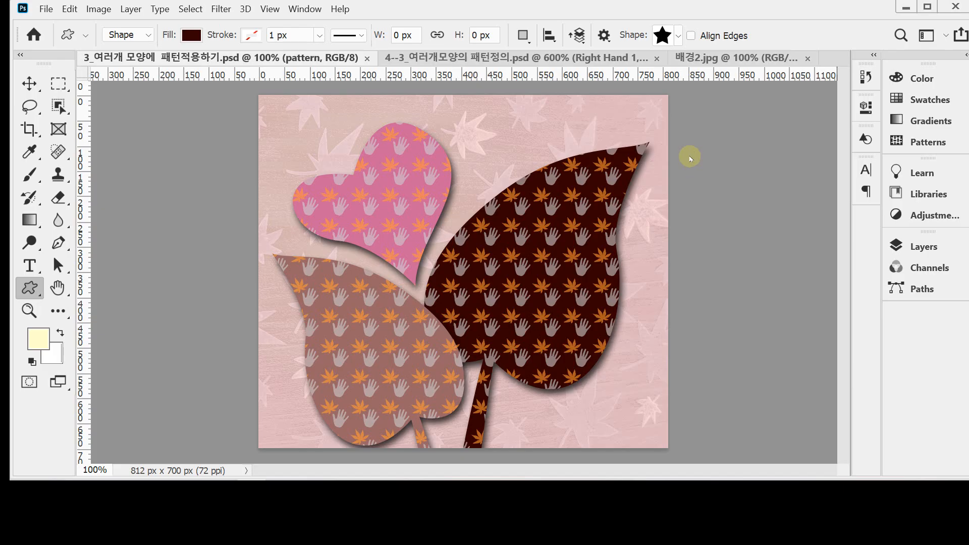
Examine the leaf-and-hand pattern on the pink heart and its source tile in the 4--3_여러개모양의 패턴정의.psd document.
{"action": "left_click", "coordinate": [404, 191]}
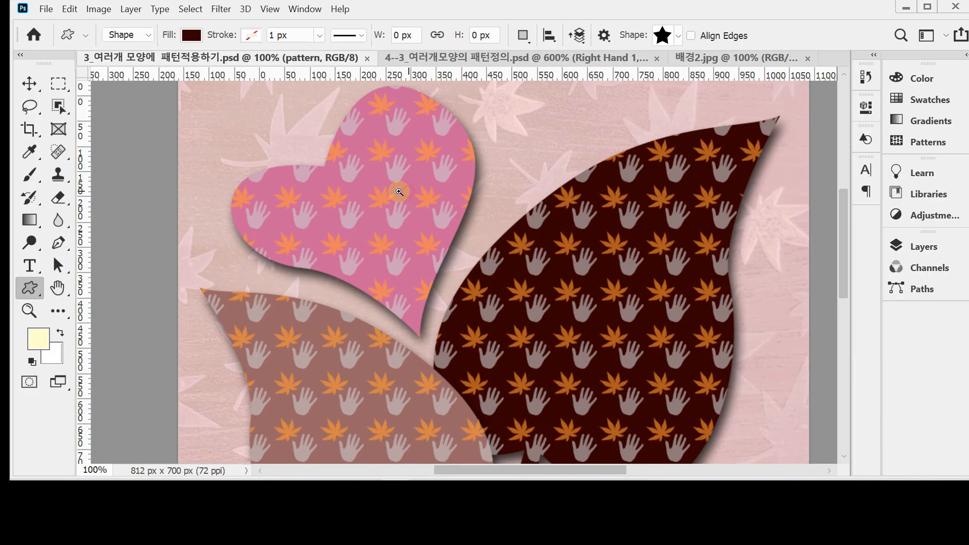
{"action": "left_click_drag", "start_coordinate": [380, 143], "coordinate": [380, 190]}
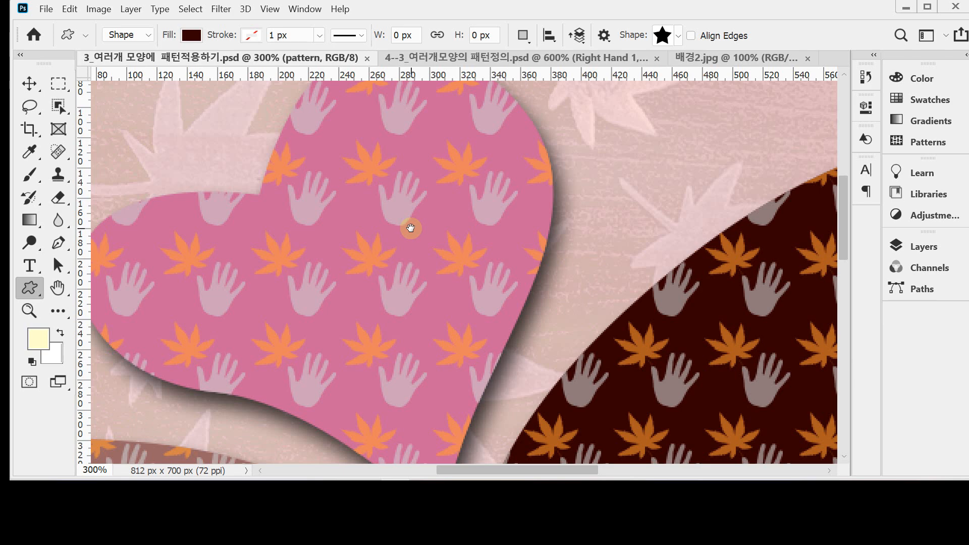
{"action": "left_click", "coordinate": [391, 204]}
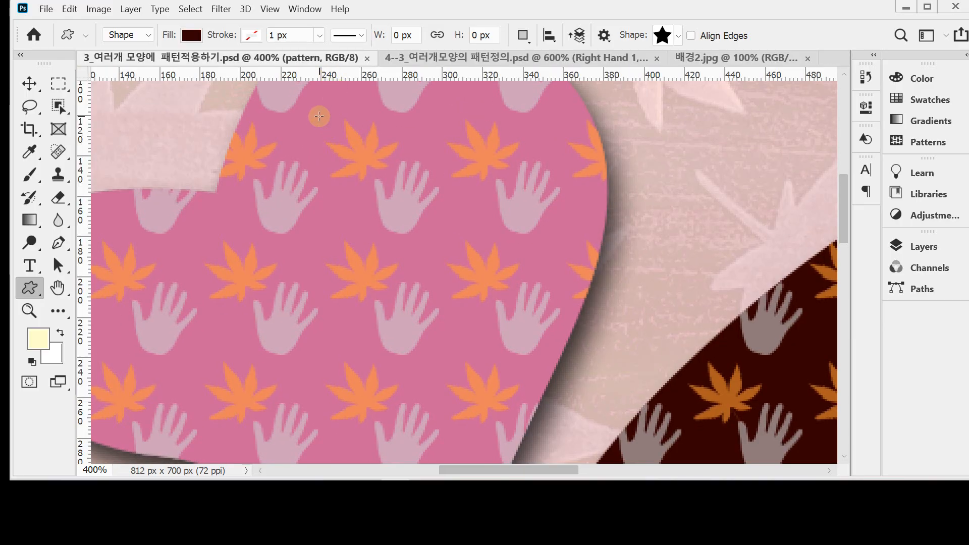
{"action": "left_click_drag", "start_coordinate": [319, 113], "coordinate": [433, 209]}
{"action": "key", "text": "ctrl+z"}
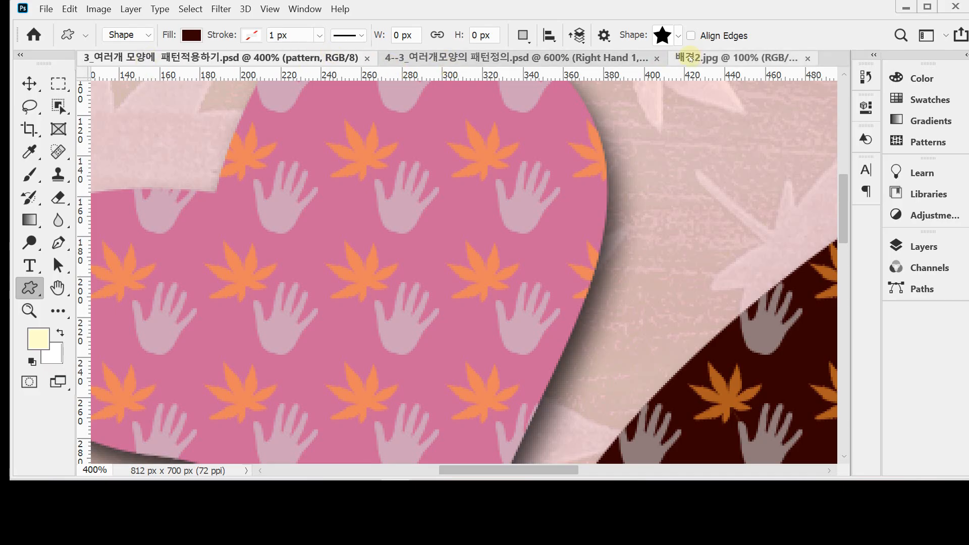
{"action": "left_click", "coordinate": [431, 64]}
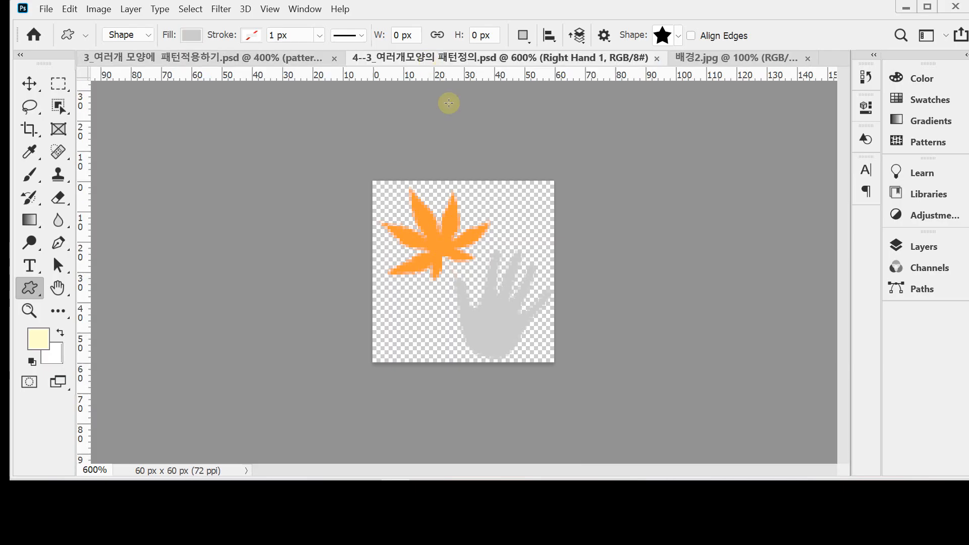
{"action": "left_click", "coordinate": [516, 292], "text": "ctrl"}
{"action": "left_click", "coordinate": [526, 267], "text": "ctrl"}
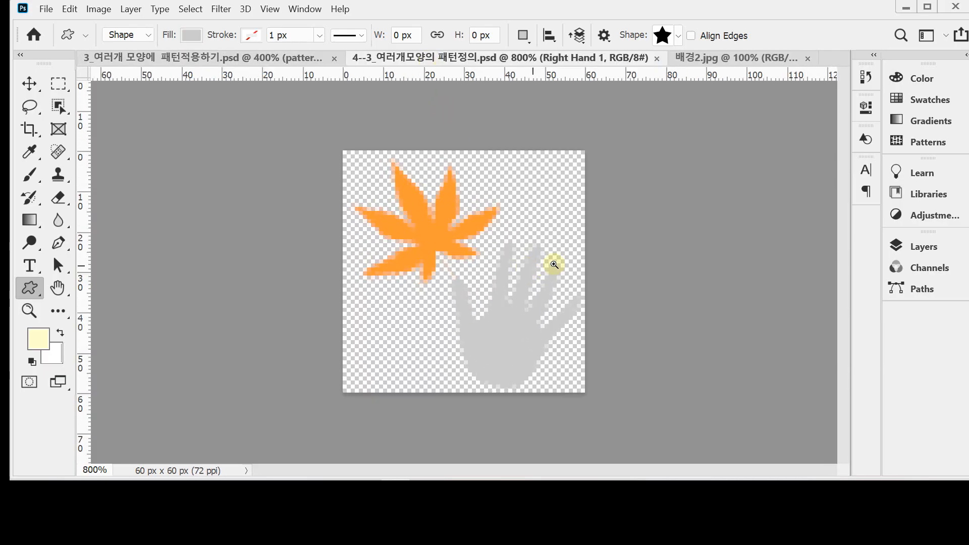
{"action": "left_click", "coordinate": [556, 262], "text": "ctrl"}
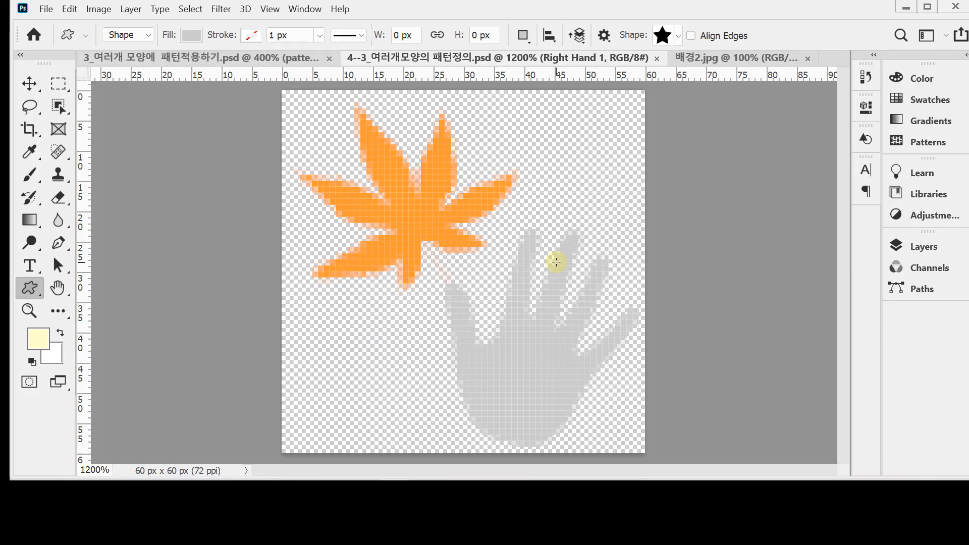
Create a new 60 by 60 pixel document at 72 pixels/inch in 8-bit RGB Color with transparent background contents.
{"action": "key", "text": "ctrl+n"}
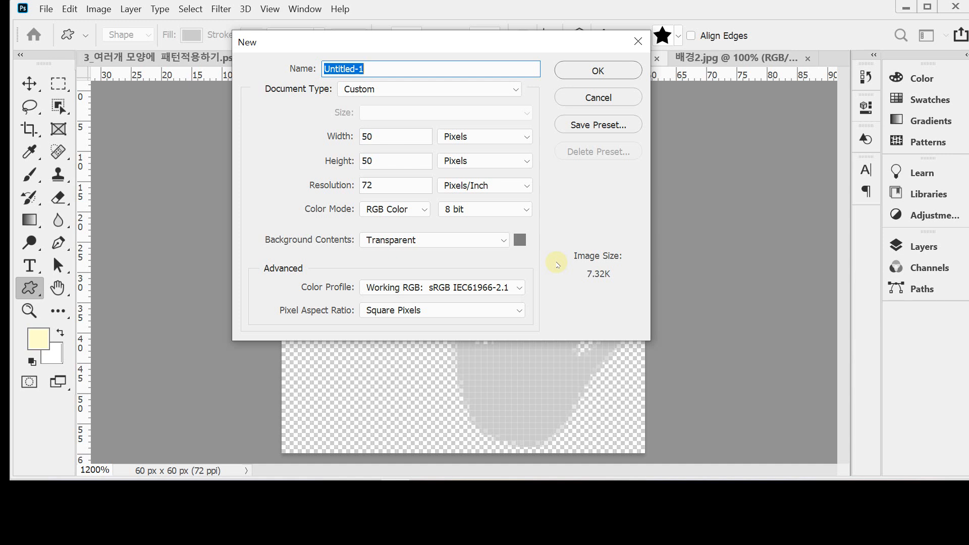
{"action": "key", "text": "Tab"}
{"action": "key", "text": "Tab"}
{"action": "type", "text": "60"}
{"action": "key", "text": "Tab"}
{"action": "key", "text": "Tab"}
{"action": "type", "text": "60"}
{"action": "key", "text": "Tab"}
{"action": "key", "text": "Tab"}
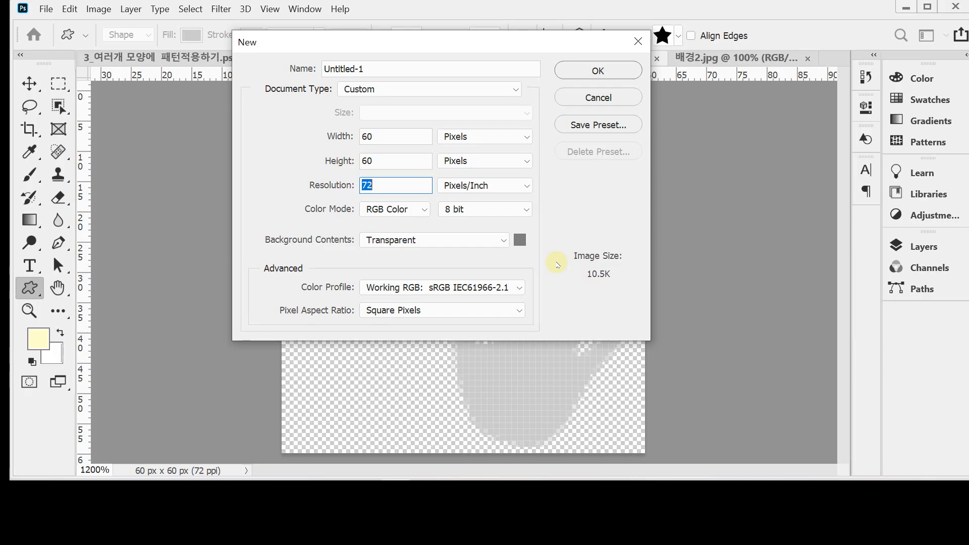
{"action": "key", "text": "Tab"}
{"action": "key", "text": "Tab"}
{"action": "key", "text": "Tab"}
{"action": "key", "text": "Tab"}
{"action": "key", "text": "Tab"}
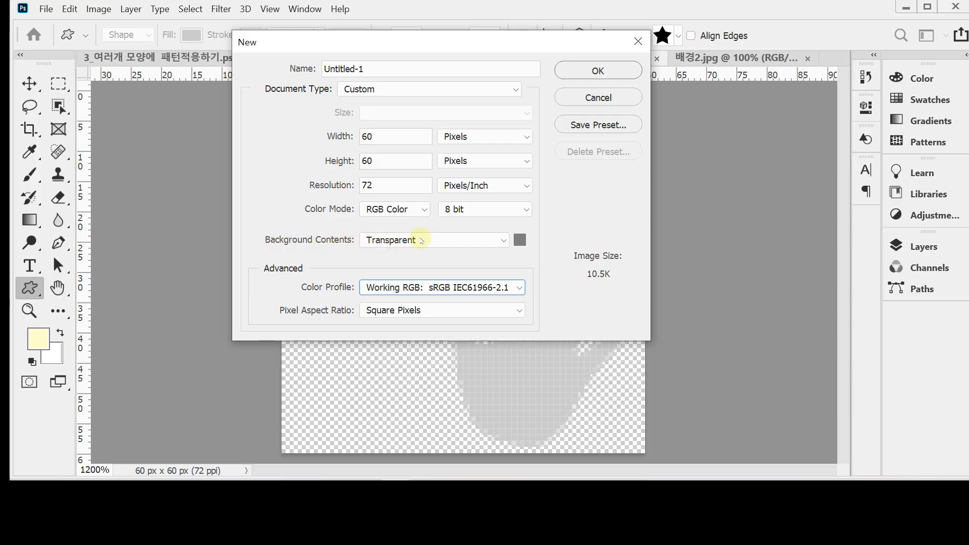
{"action": "key", "text": "Escape"}
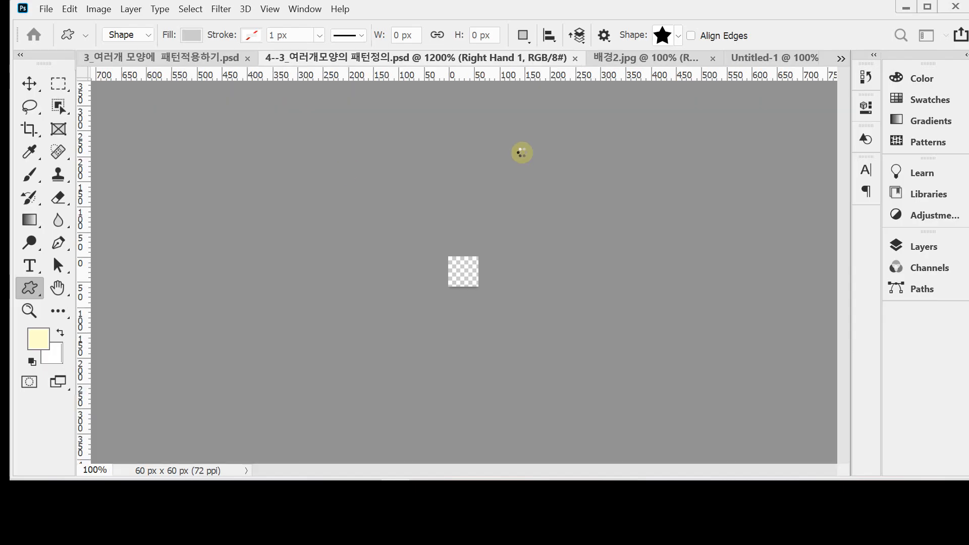
Set the Custom Shape tool to the seven-pointed leaf from the Nature shapes.
{"action": "left_click", "coordinate": [463, 275], "text": "ctrl"}
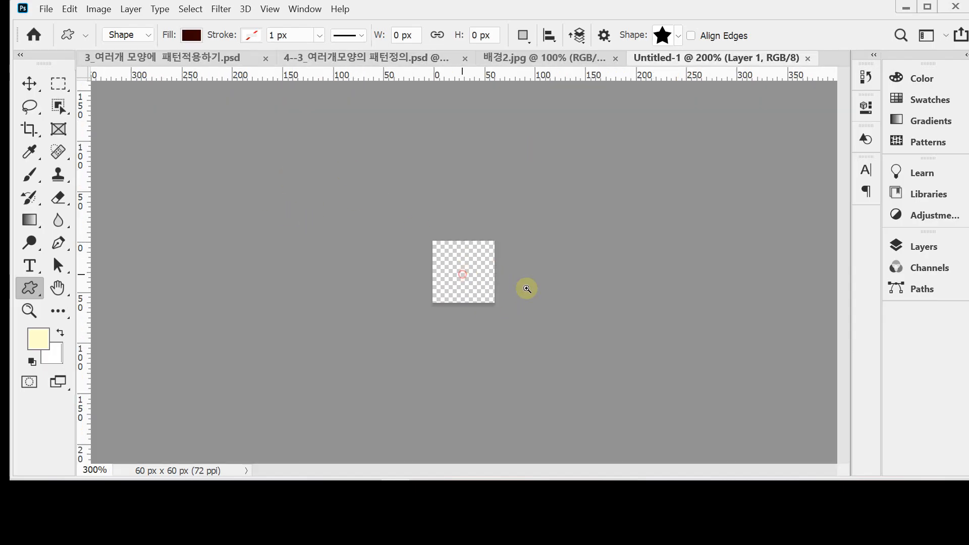
{"action": "left_click", "coordinate": [476, 279], "text": "ctrl"}
{"action": "left_click", "coordinate": [479, 276], "text": "ctrl"}
{"action": "left_click", "coordinate": [474, 272], "text": "ctrl"}
{"action": "left_click", "coordinate": [473, 271], "text": "ctrl"}
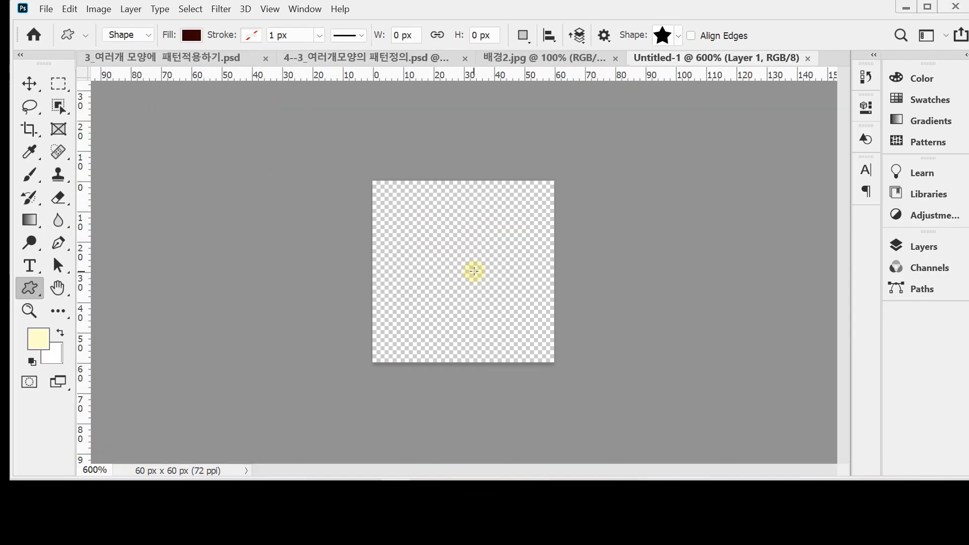
{"action": "left_click", "coordinate": [474, 272], "text": "ctrl"}
{"action": "left_click", "coordinate": [31, 288]}
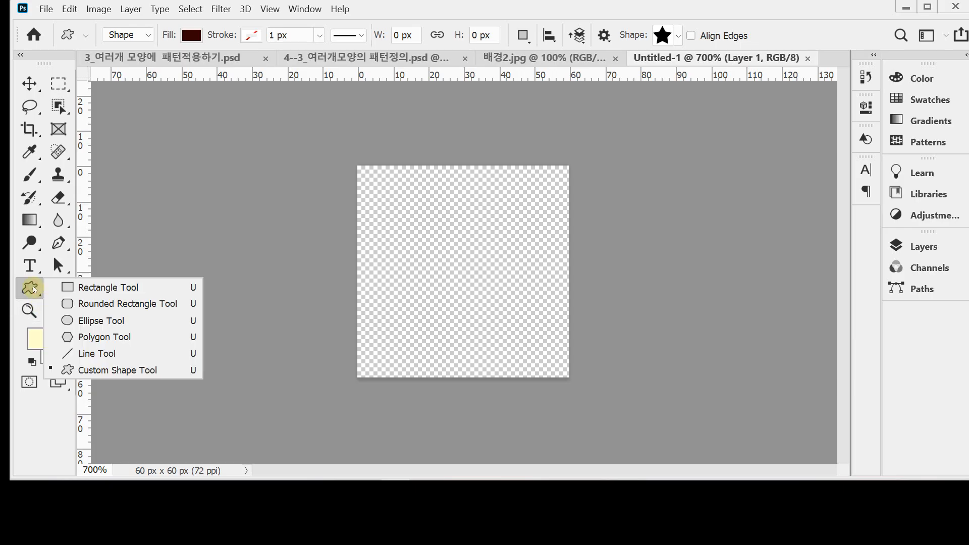
{"action": "left_click", "coordinate": [118, 369]}
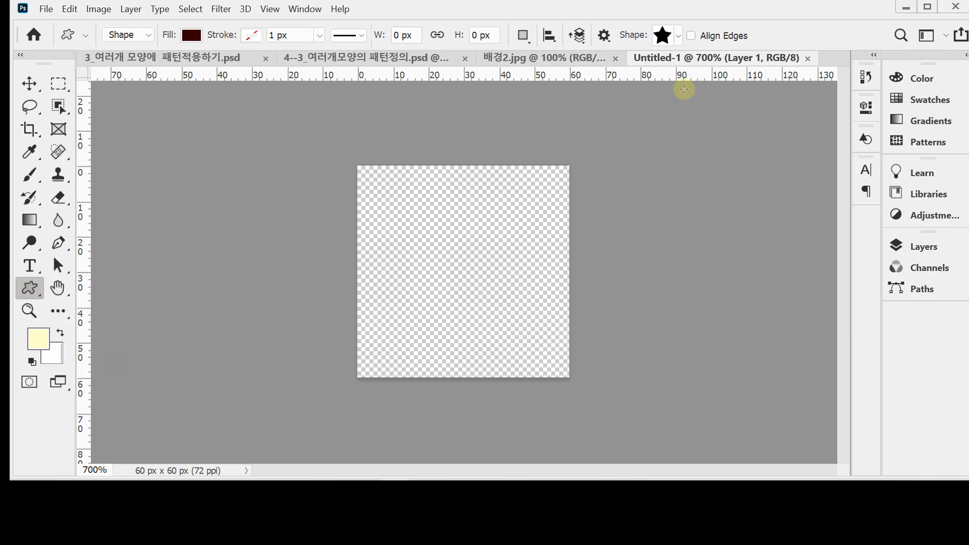
{"action": "left_click", "coordinate": [678, 36]}
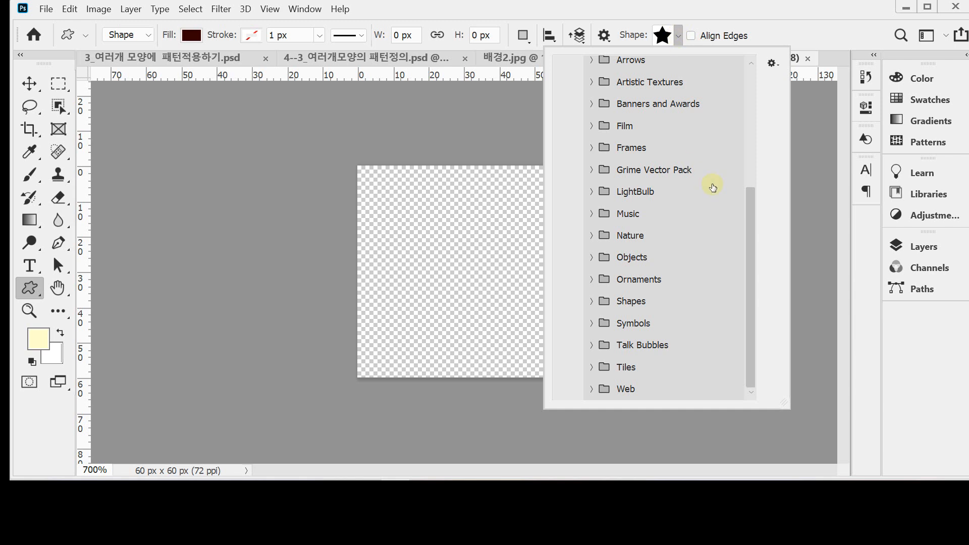
{"action": "left_click", "coordinate": [591, 236]}
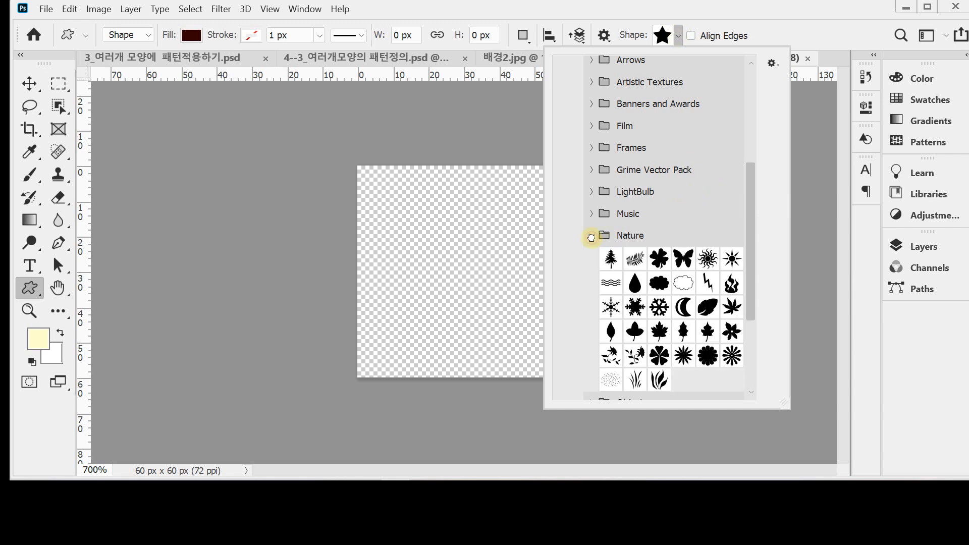
{"action": "left_click_drag", "start_coordinate": [752, 217], "coordinate": [750, 243]}
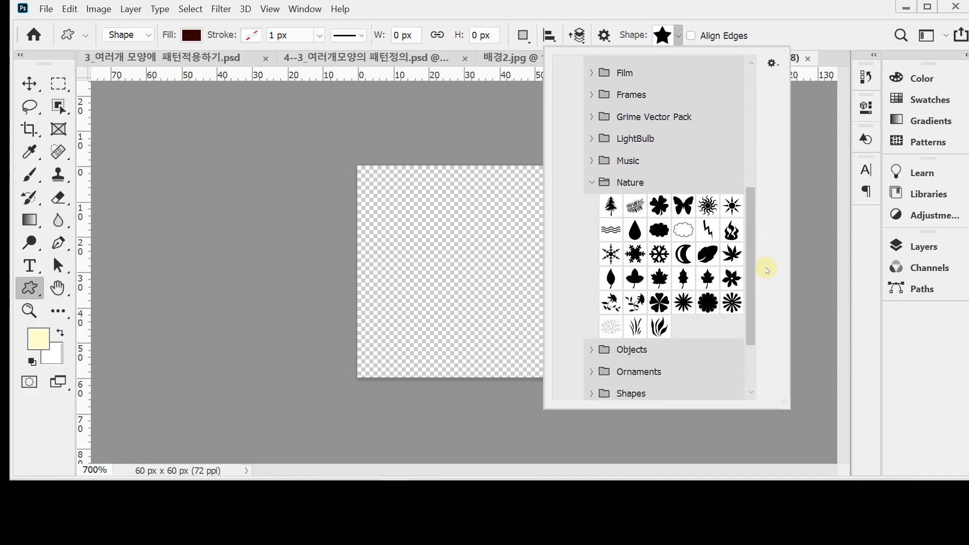
{"action": "left_click", "coordinate": [730, 256]}
{"action": "left_click", "coordinate": [522, 6]}
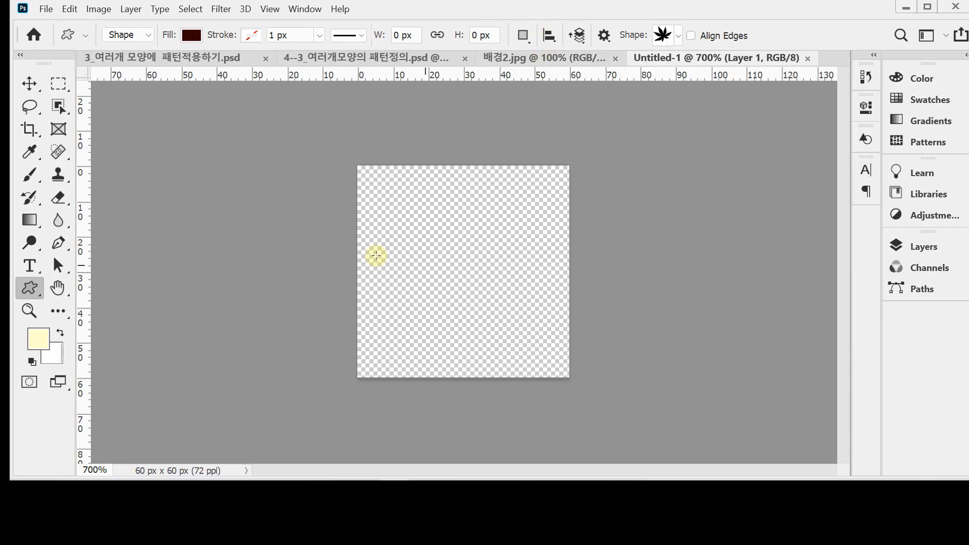
Draw the leaf near the canvas's upper-left corner, enlarge it to about 30 by 28 px and nudge it toward the corner.
{"action": "left_click_drag", "start_coordinate": [374, 186], "coordinate": [475, 292]}
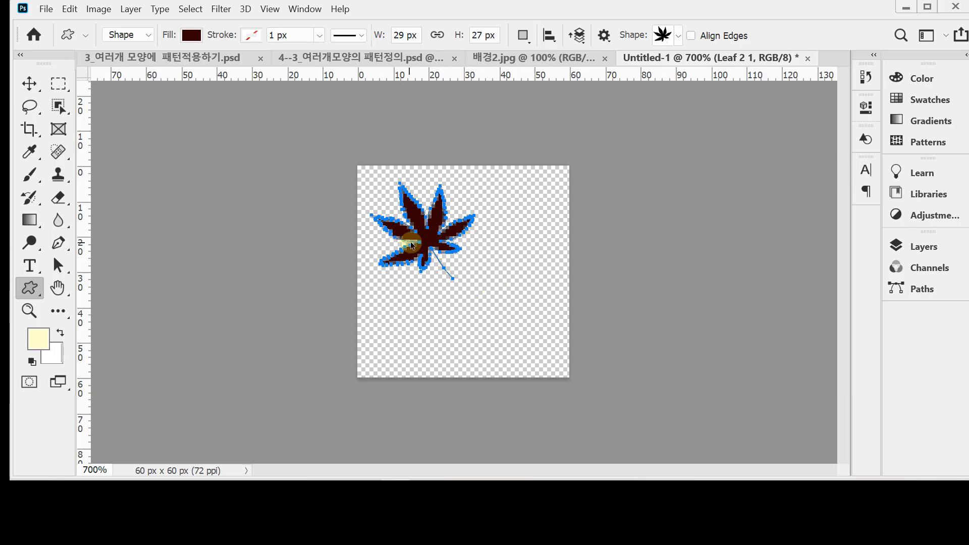
{"action": "key", "text": "ctrl+t"}
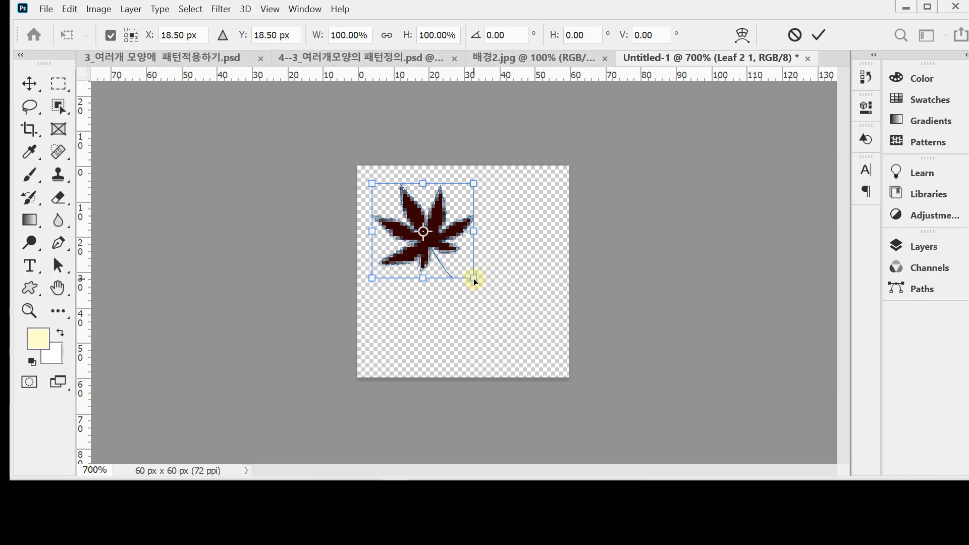
{"action": "left_click_drag", "start_coordinate": [473, 278], "coordinate": [482, 284]}
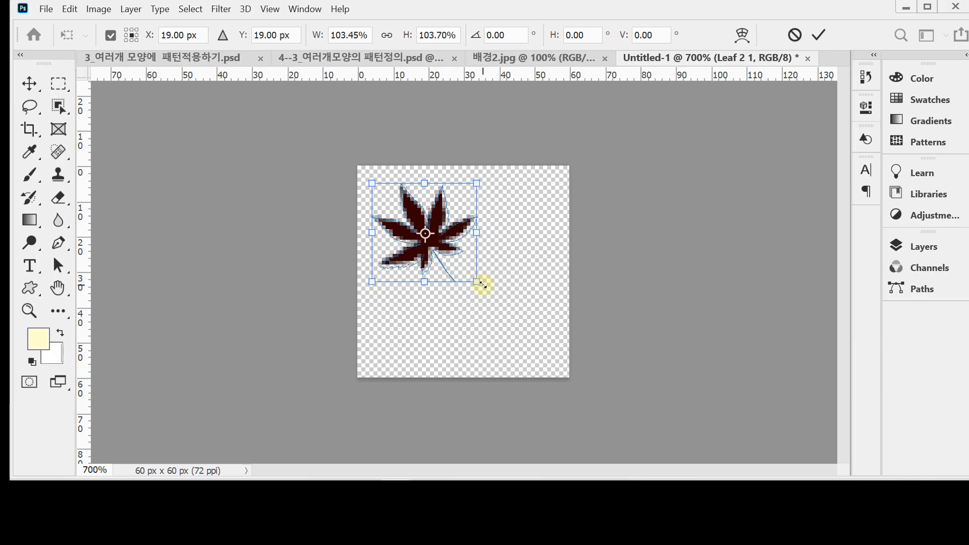
{"action": "left_click_drag", "start_coordinate": [449, 234], "coordinate": [445, 229]}
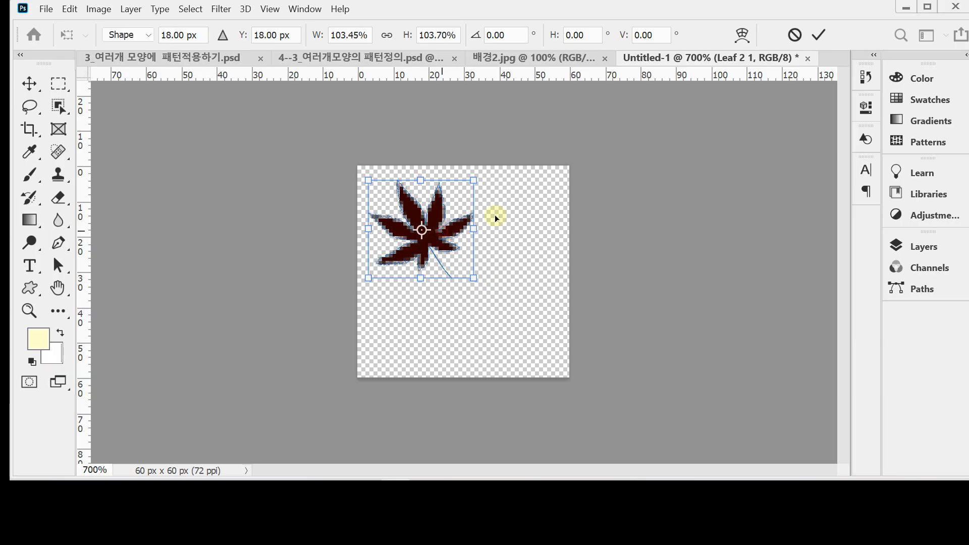
{"action": "key", "text": "Return"}
Set the leaf shape layer's fill color to orange #ff9933.
{"action": "left_click", "coordinate": [897, 245]}
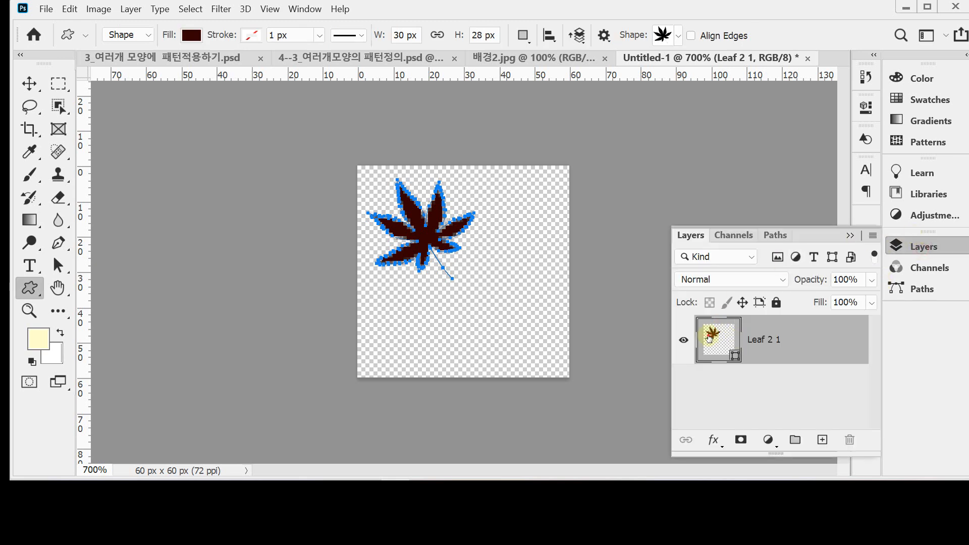
{"action": "double_click", "coordinate": [709, 338]}
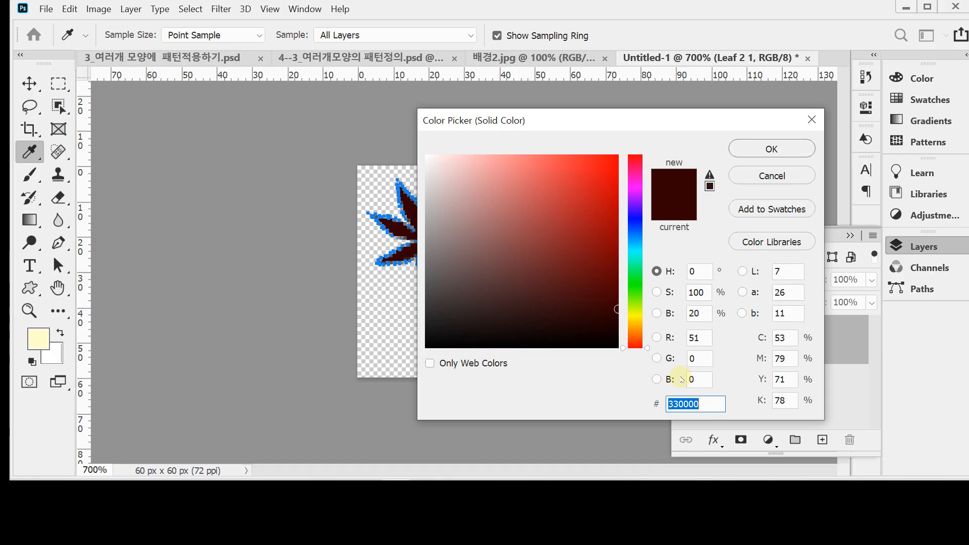
{"action": "type", "text": "f"}
{"action": "type", "text": "f9900"}
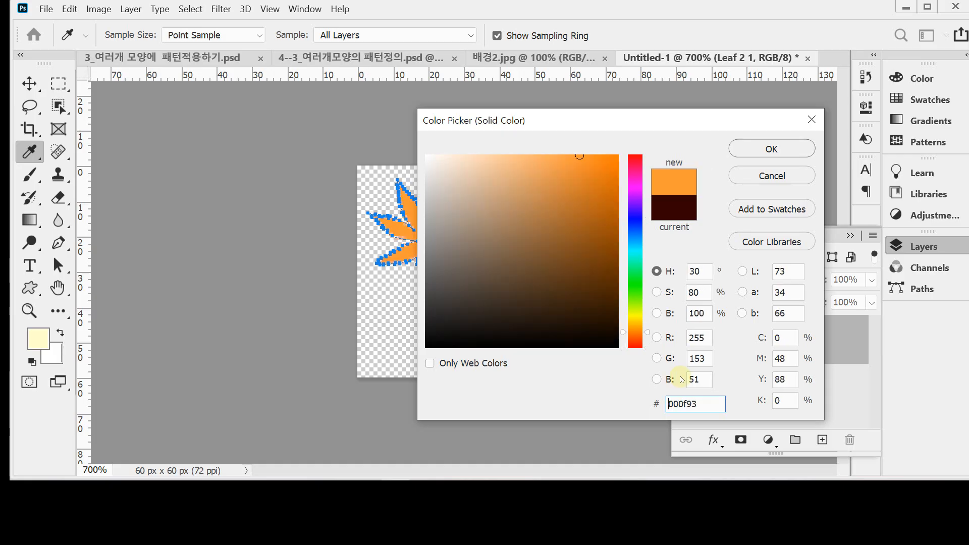
{"action": "key", "text": "Return"}
{"action": "key", "text": "Return"}
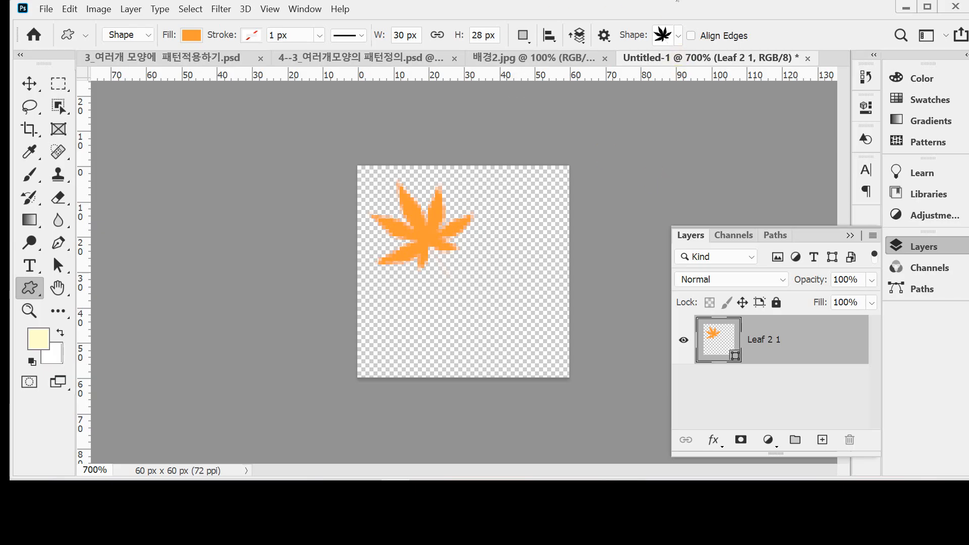
Set the custom shape to the right hand from the Objects shapes.
{"action": "left_click", "coordinate": [679, 36]}
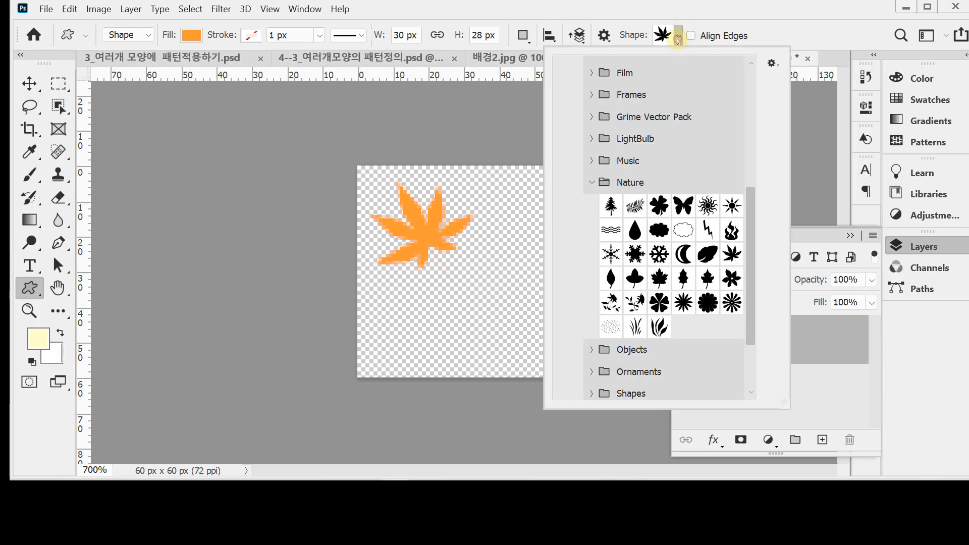
{"action": "left_click", "coordinate": [593, 183]}
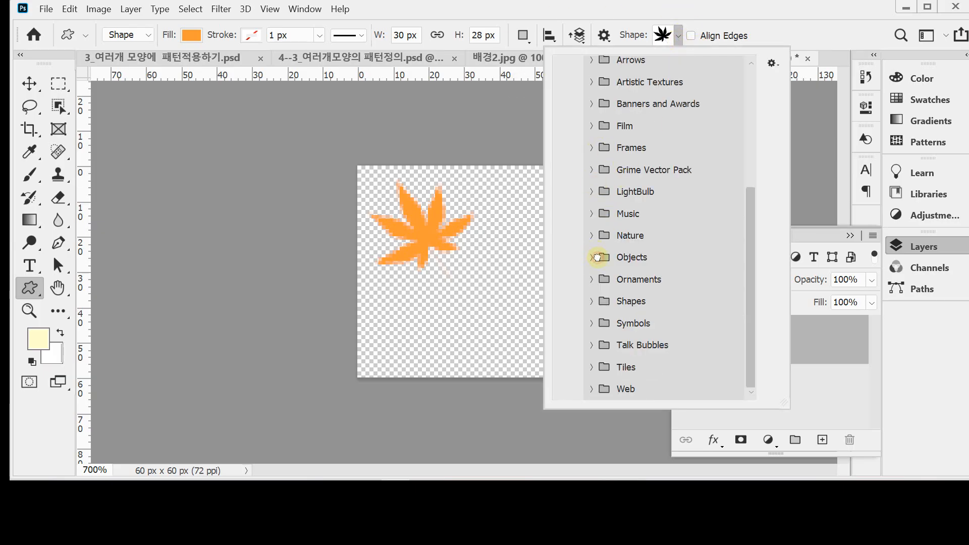
{"action": "left_click", "coordinate": [711, 261]}
{"action": "left_click", "coordinate": [591, 258]}
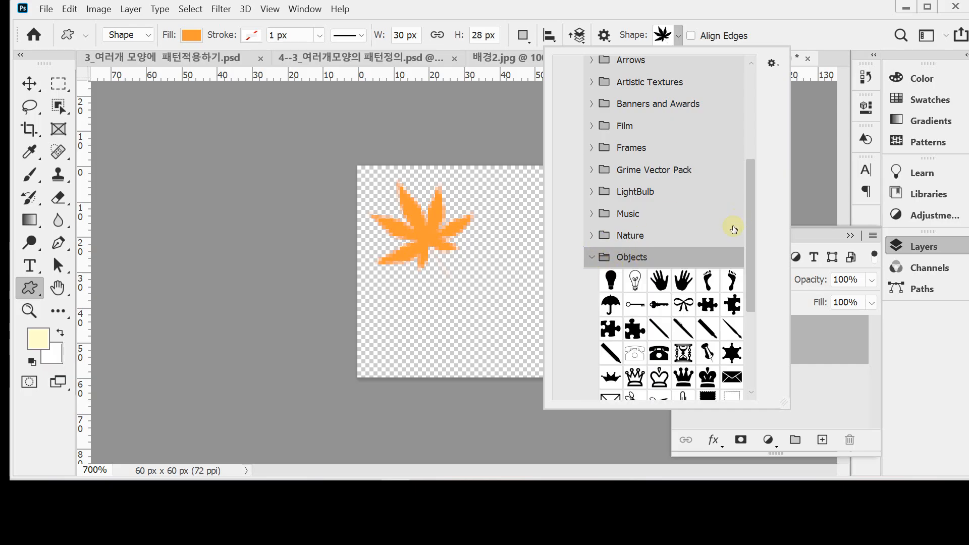
{"action": "left_click", "coordinate": [680, 285]}
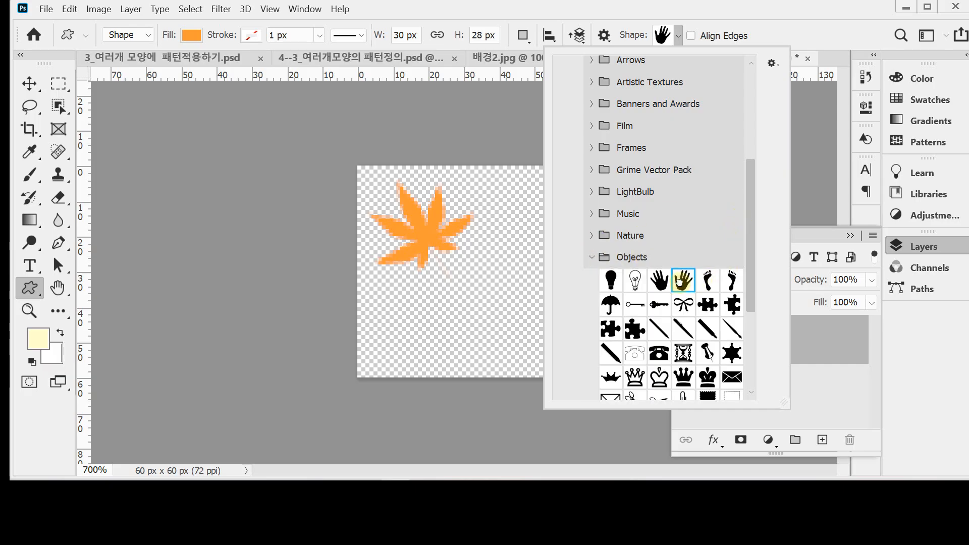
{"action": "left_click", "coordinate": [629, 19]}
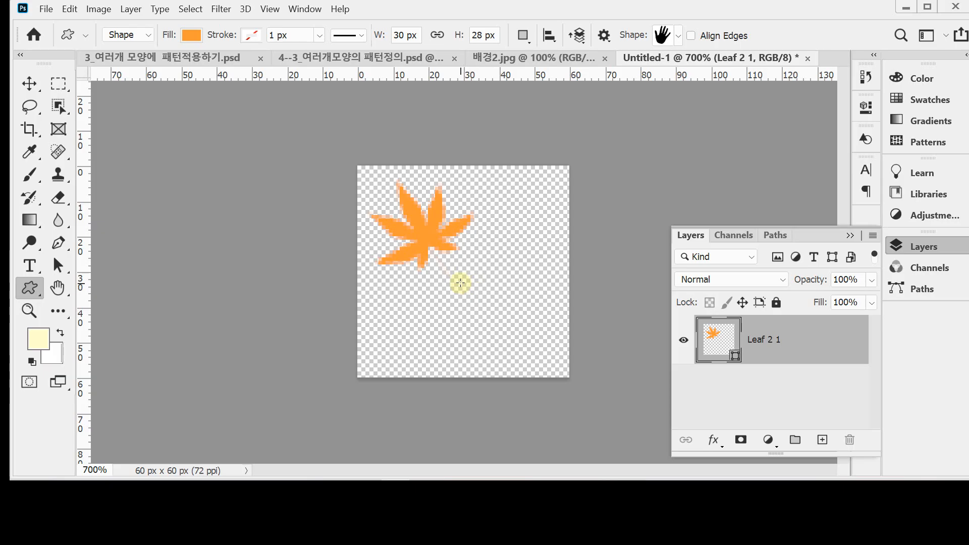
Draw the hand in the canvas's lower-right corner and scale it to about 117% width and 115% height.
{"action": "left_click_drag", "start_coordinate": [460, 275], "coordinate": [564, 402]}
{"action": "left_click_drag", "start_coordinate": [522, 362], "coordinate": [508, 339]}
{"action": "key", "text": "ctrl+t"}
{"action": "left_click_drag", "start_coordinate": [457, 253], "coordinate": [447, 241]}
{"action": "left_click_drag", "start_coordinate": [533, 317], "coordinate": [536, 316]}
{"action": "left_click_drag", "start_coordinate": [449, 369], "coordinate": [444, 372]}
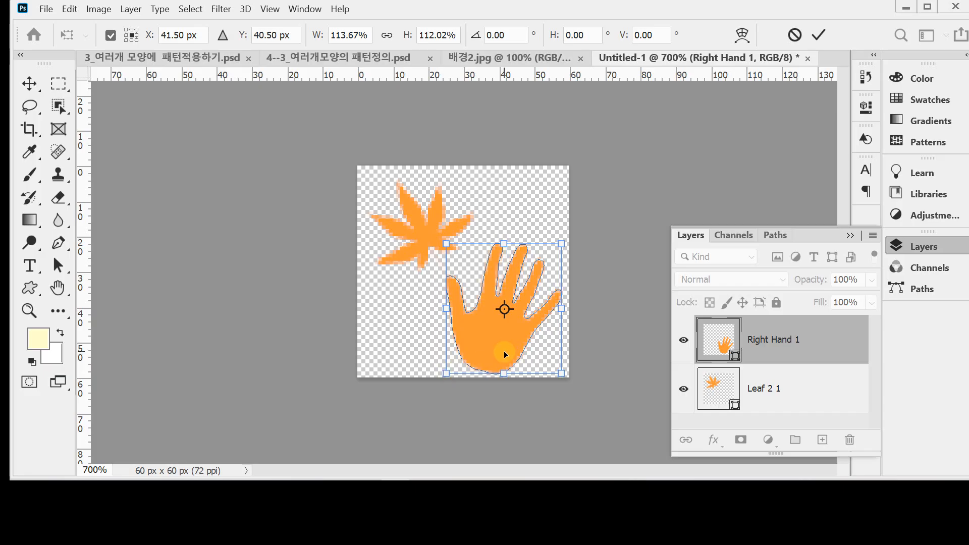
{"action": "left_click_drag", "start_coordinate": [563, 237], "coordinate": [569, 234]}
{"action": "key", "text": "Return"}
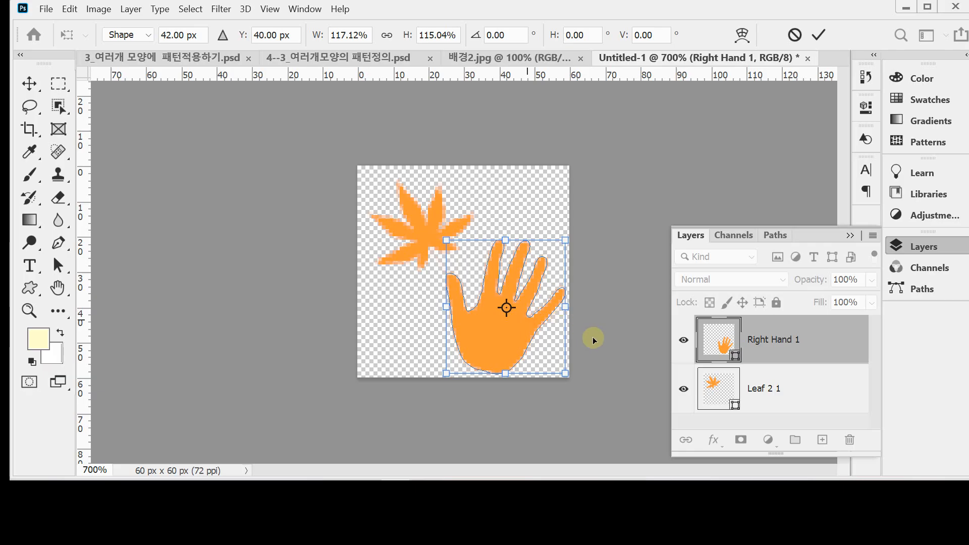
Set the right hand shape layer's fill color to light gray #cccccc.
{"action": "double_click", "coordinate": [718, 349]}
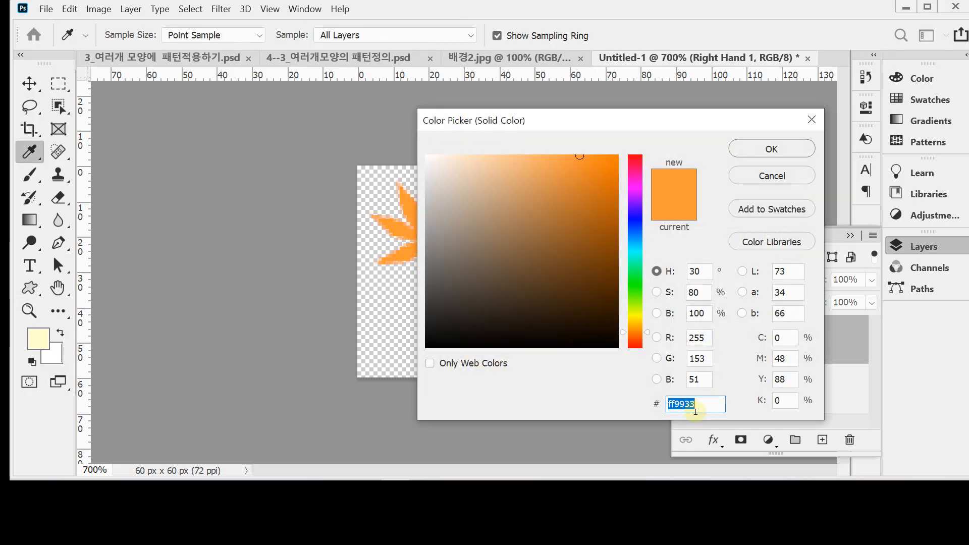
{"action": "type", "text": "ccc"}
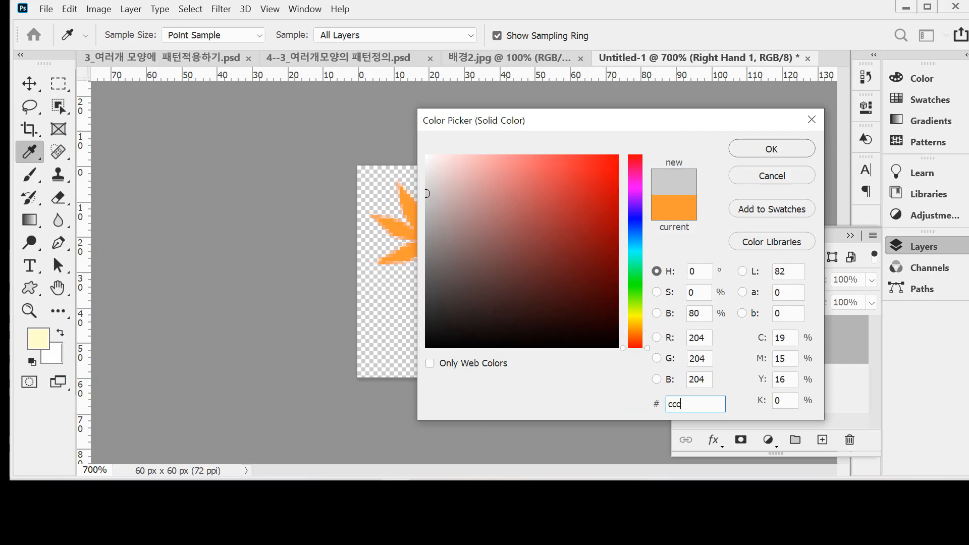
{"action": "key", "text": "Return"}
{"action": "key", "text": "Return"}
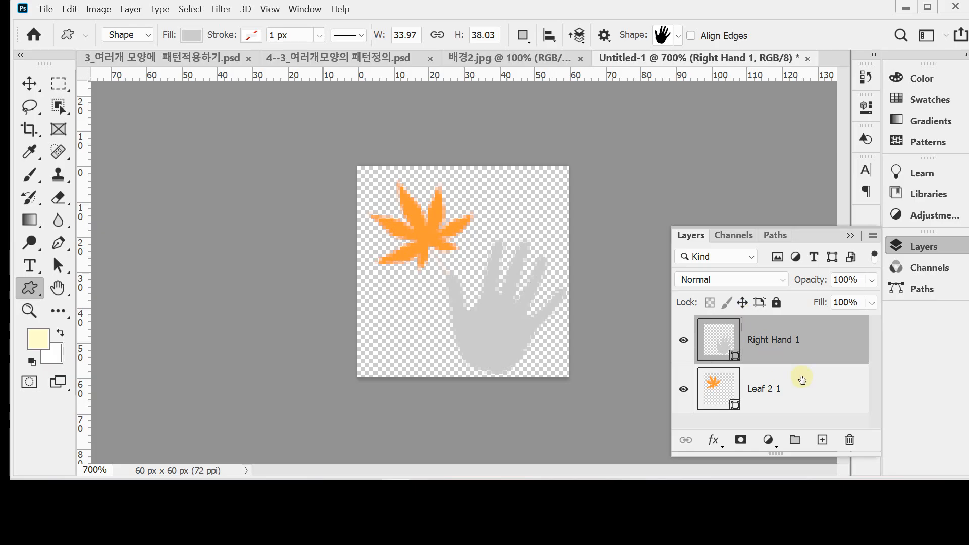
Enlarge the leaf toward the tile's upper-left corner to about 103% width and 104% height.
{"action": "left_click", "coordinate": [772, 391]}
{"action": "key", "text": "ctrl+t"}
{"action": "left_click_drag", "start_coordinate": [368, 180], "coordinate": [364, 177]}
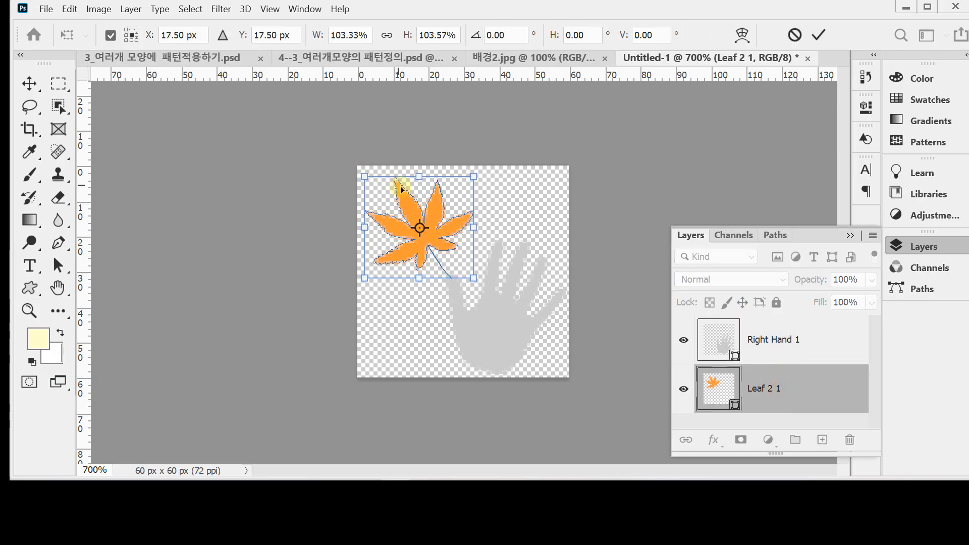
{"action": "key", "text": "u"}
Define the leaf and hand tile as a pattern named 나뭇잎과 손.
{"action": "left_click", "coordinate": [93, 11]}
{"action": "mouse_move", "coordinate": [70, 9]}
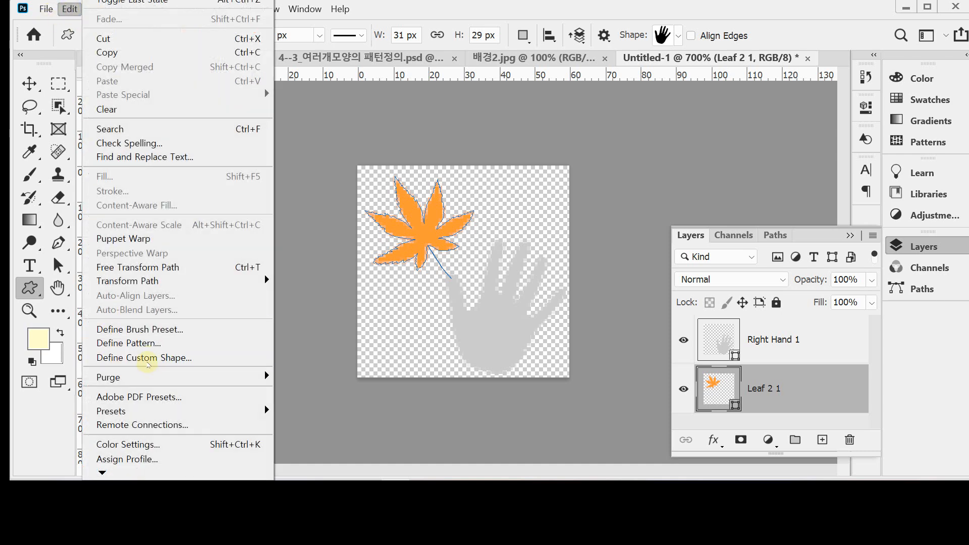
{"action": "left_click", "coordinate": [146, 344]}
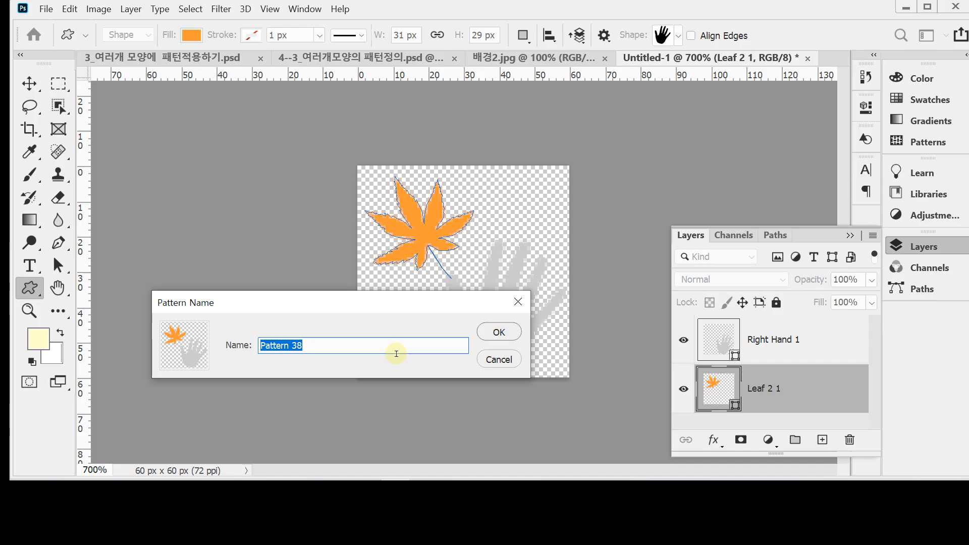
{"action": "type", "text": "나뭇"}
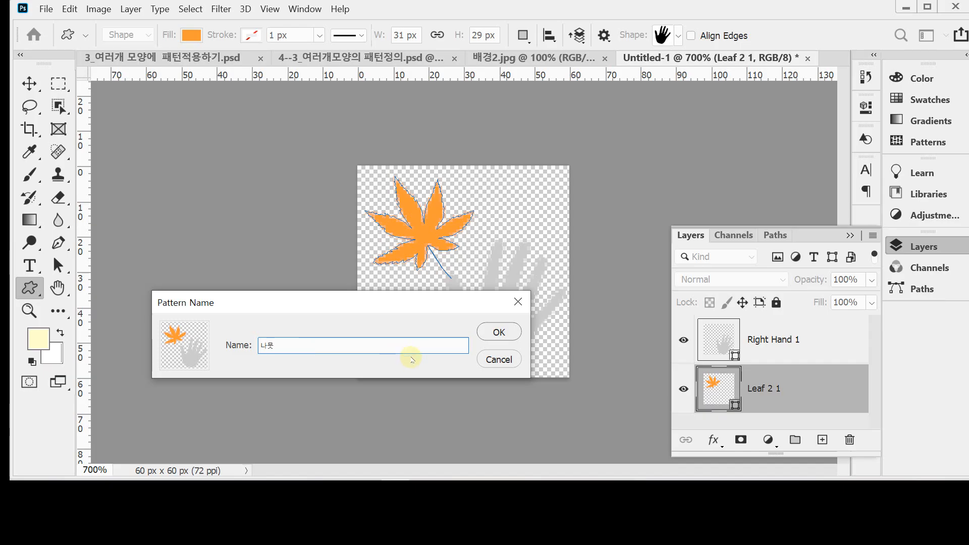
{"action": "type", "text": "잎과"}
{"action": "type", "text": " 소"}
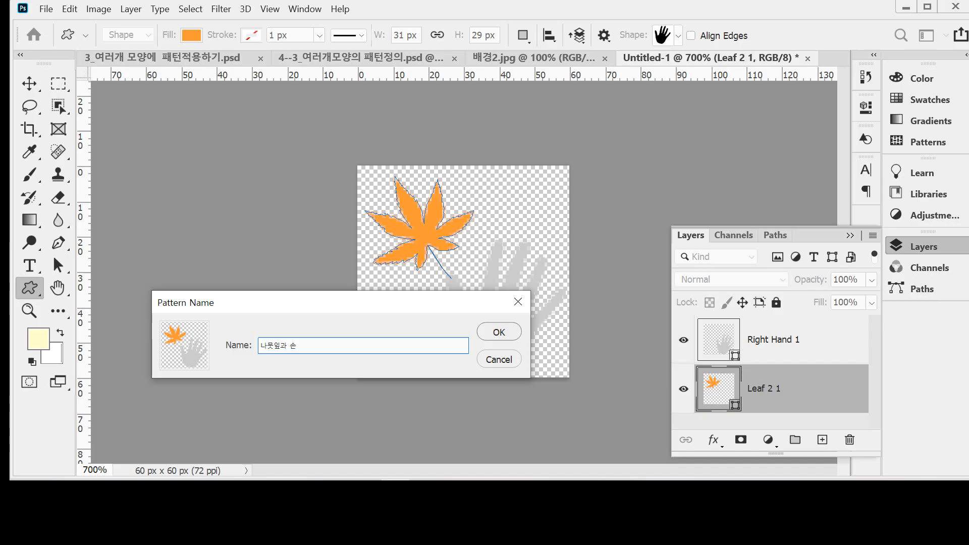
{"action": "key", "text": "Return"}
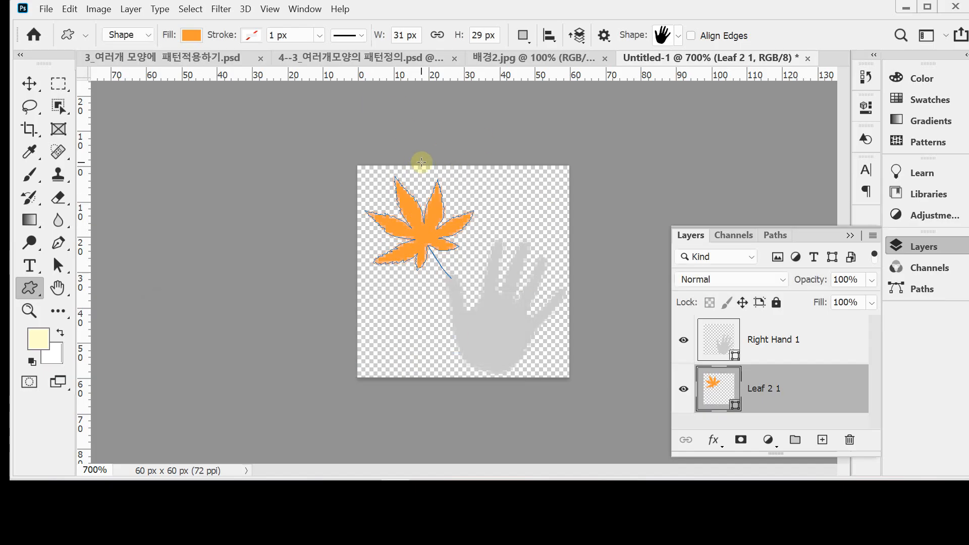
Switch to the 배경2.jpg document, collapse its layer list and ready the Pen tool in Shape mode.
{"action": "left_click", "coordinate": [485, 58]}
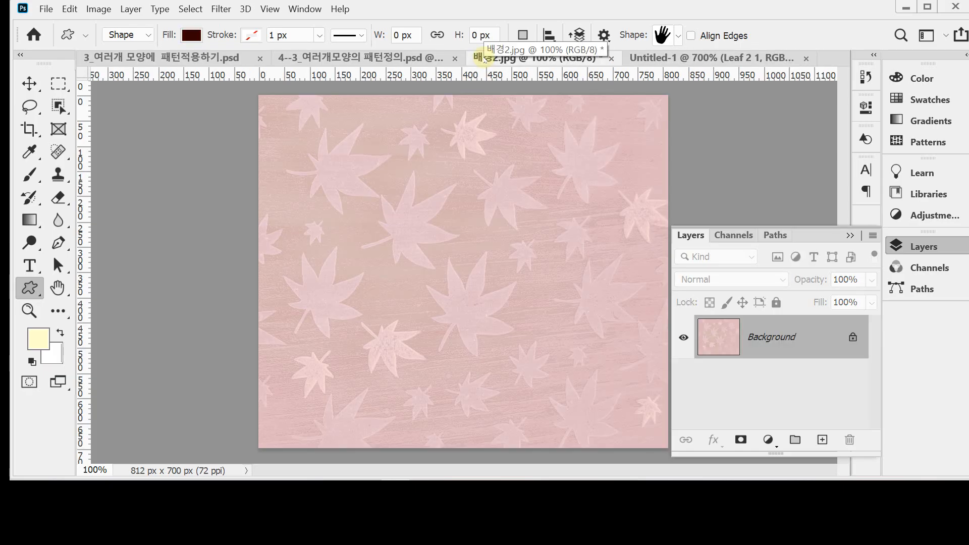
{"action": "left_click", "coordinate": [927, 247]}
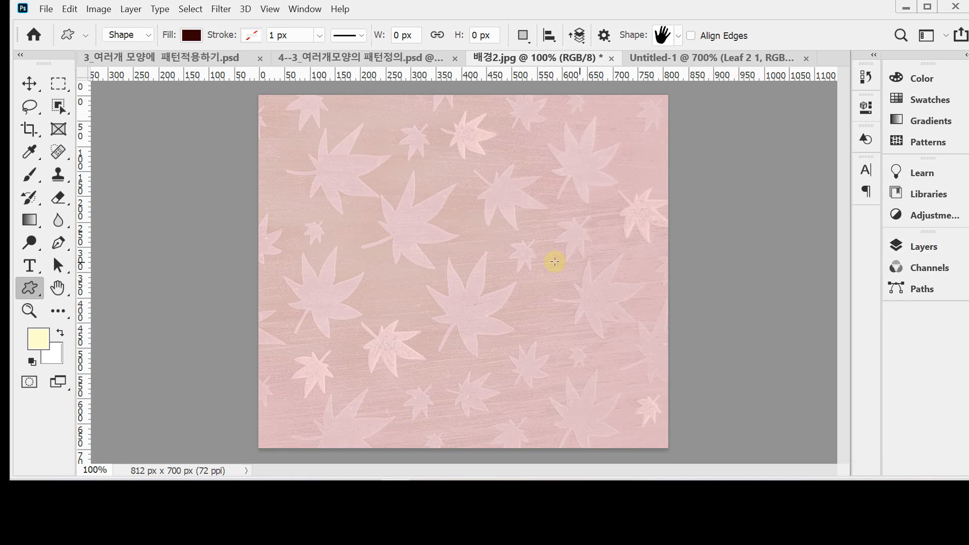
{"action": "left_click", "coordinate": [39, 292]}
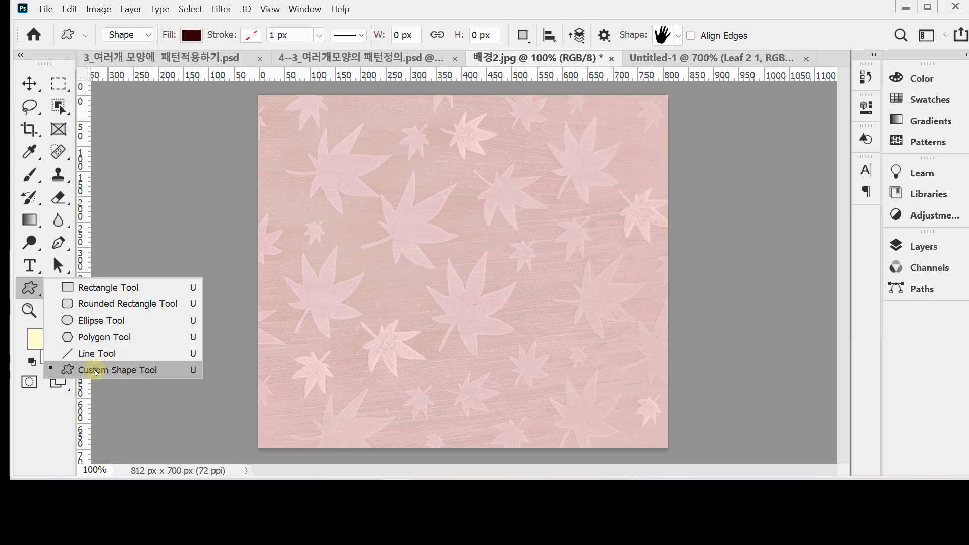
{"action": "left_click", "coordinate": [26, 292]}
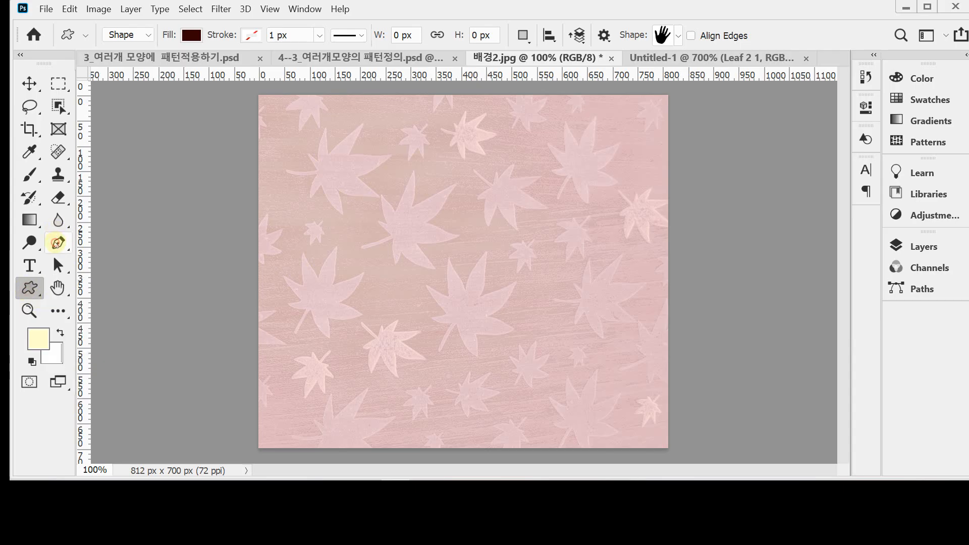
{"action": "left_click", "coordinate": [57, 244]}
{"action": "left_click", "coordinate": [117, 244]}
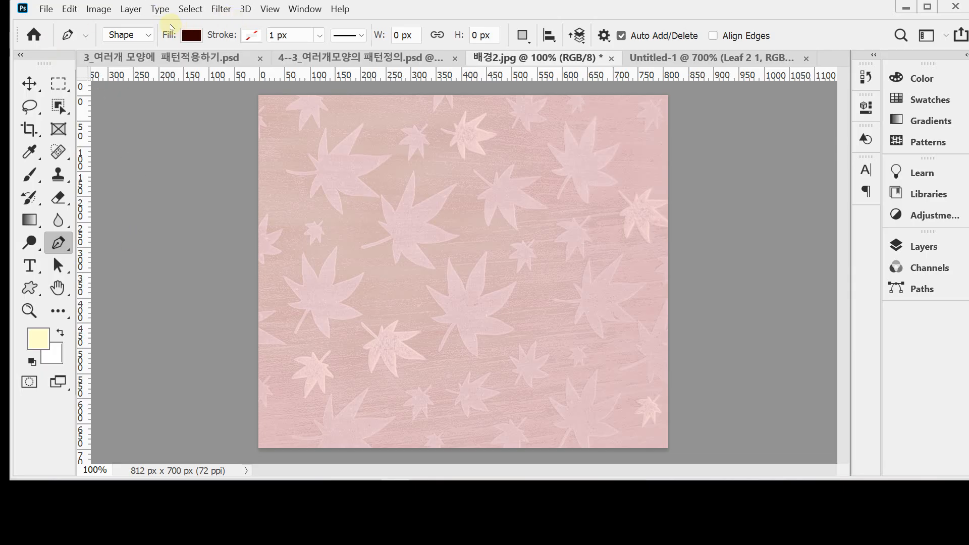
{"action": "left_click", "coordinate": [149, 36]}
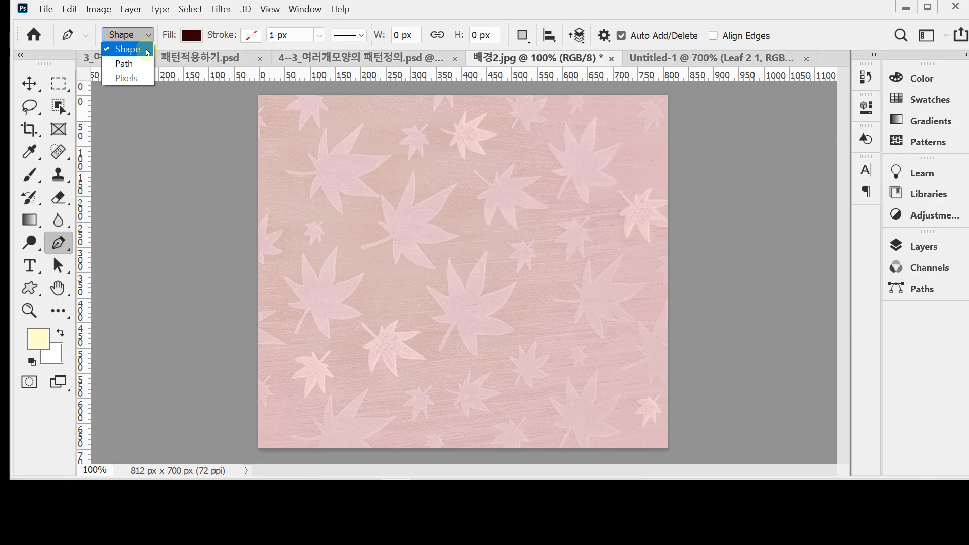
{"action": "left_click", "coordinate": [148, 51]}
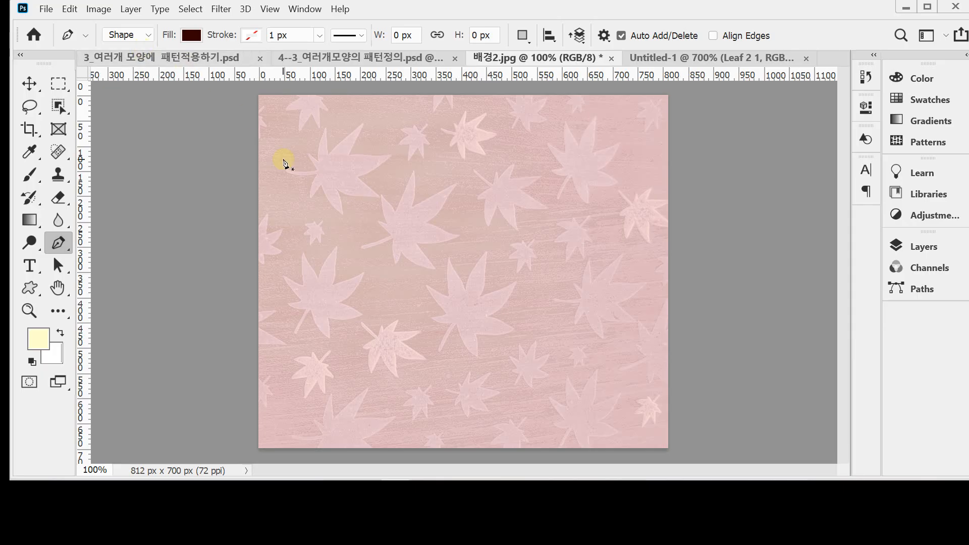
Draw the stem's left edge from just below the canvas and the curved left side of a large leaf up to its upper-right tip.
{"action": "left_click", "coordinate": [474, 453]}
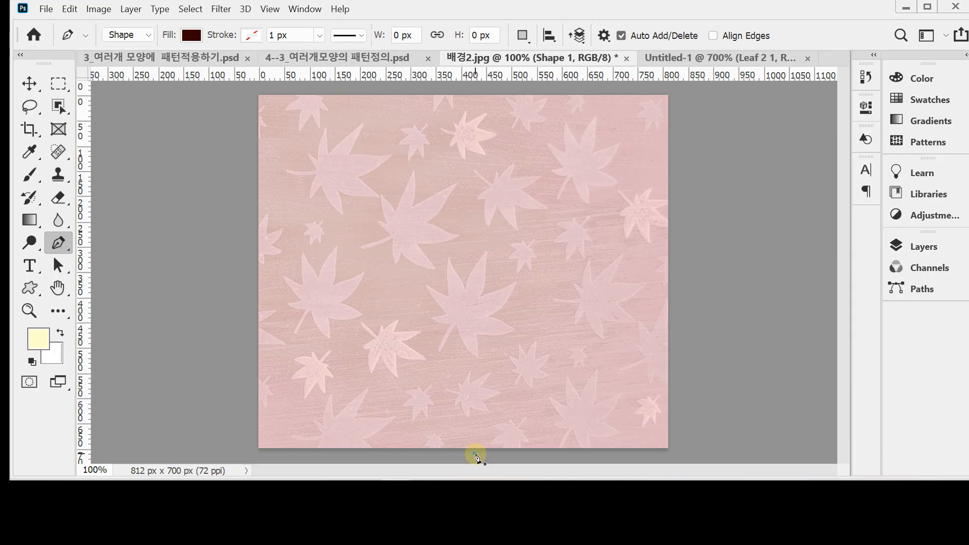
{"action": "left_click", "coordinate": [484, 373]}
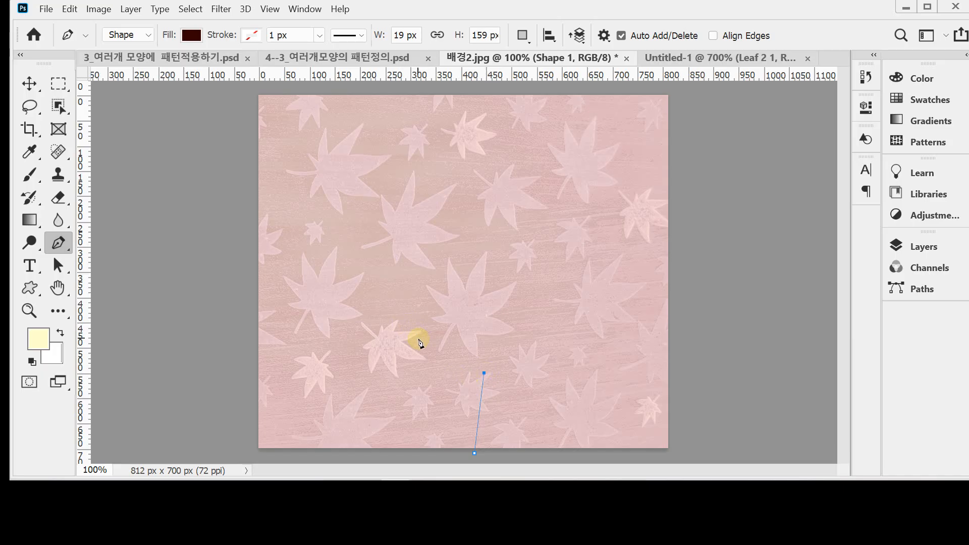
{"action": "left_click_drag", "start_coordinate": [426, 350], "coordinate": [426, 258]}
{"action": "key", "text": "ctrl+z"}
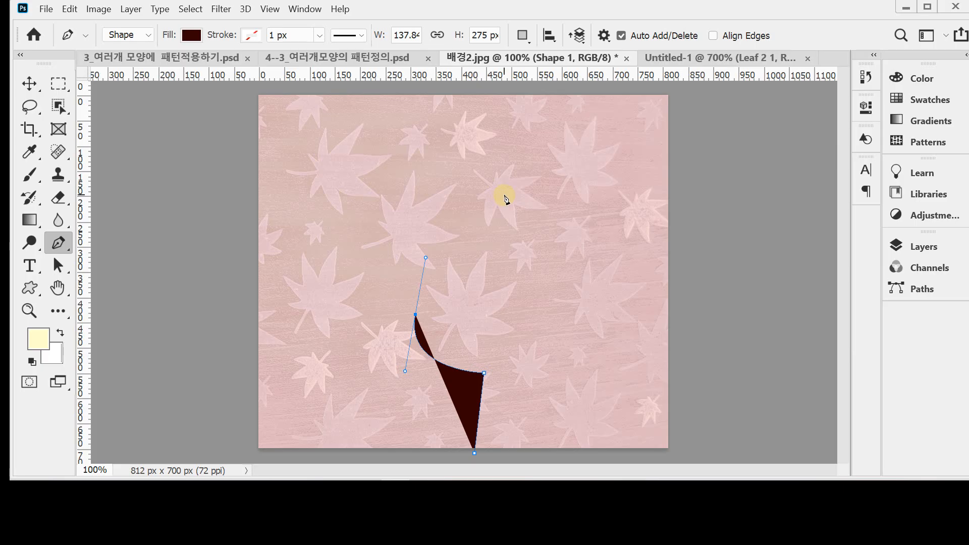
{"action": "left_click_drag", "start_coordinate": [512, 191], "coordinate": [564, 169]}
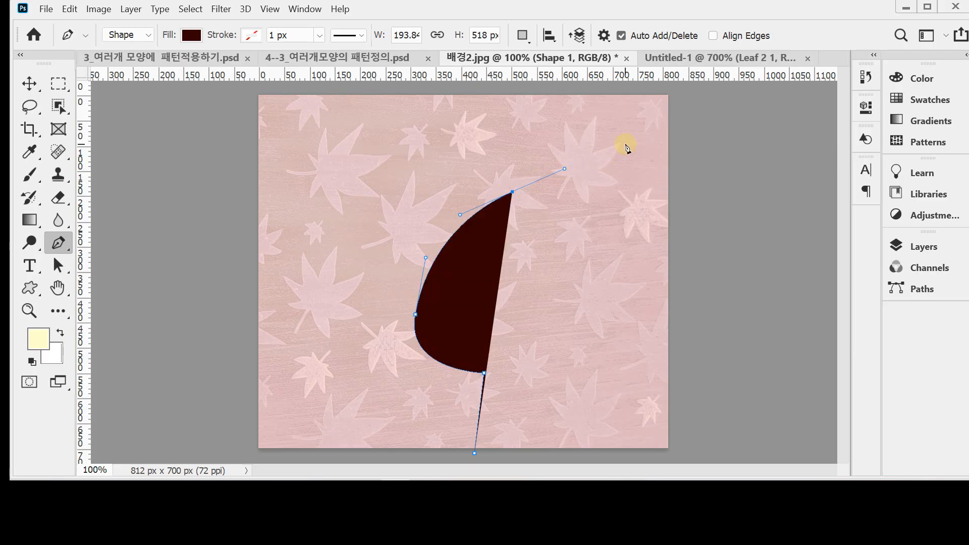
{"action": "left_click_drag", "start_coordinate": [636, 138], "coordinate": [650, 125]}
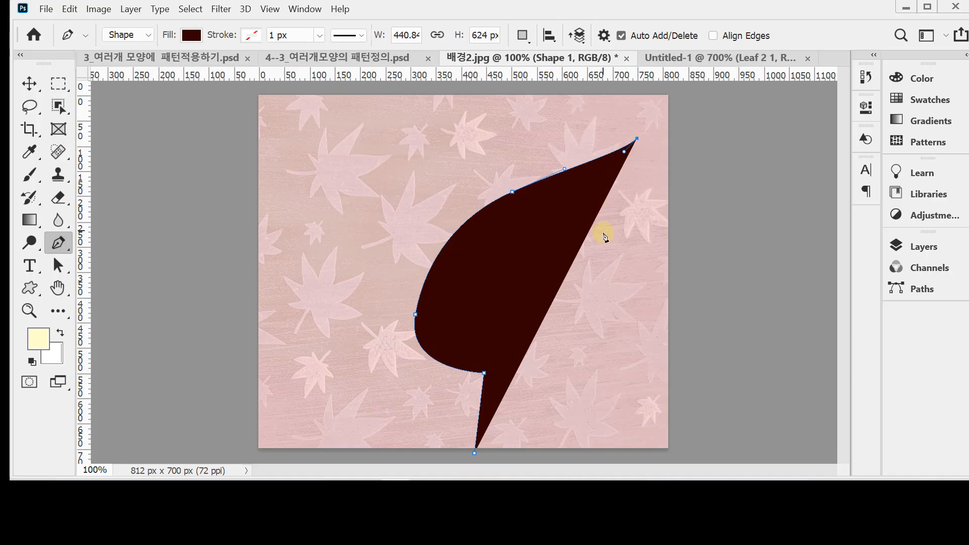
Draw the leaf's curved right side and the stem's right edge, closing the shape at about 441 by 628 px.
{"action": "left_click_drag", "start_coordinate": [606, 228], "coordinate": [611, 252]}
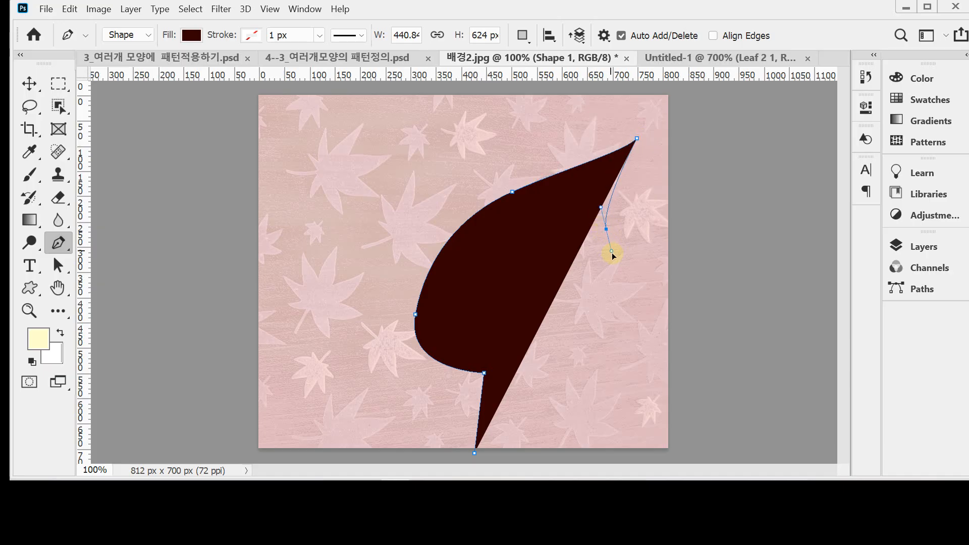
{"action": "left_click_drag", "start_coordinate": [502, 374], "coordinate": [345, 291]}
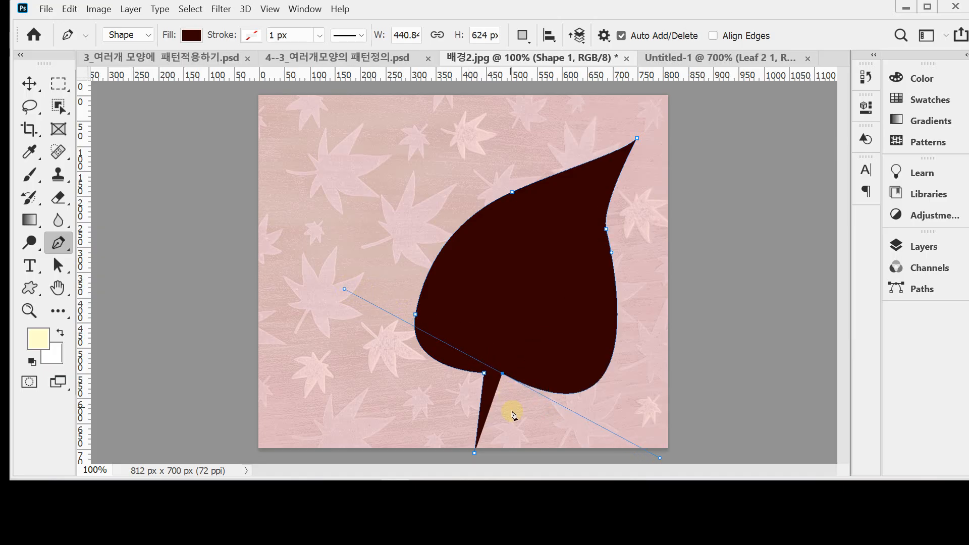
{"action": "left_click", "coordinate": [502, 374]}
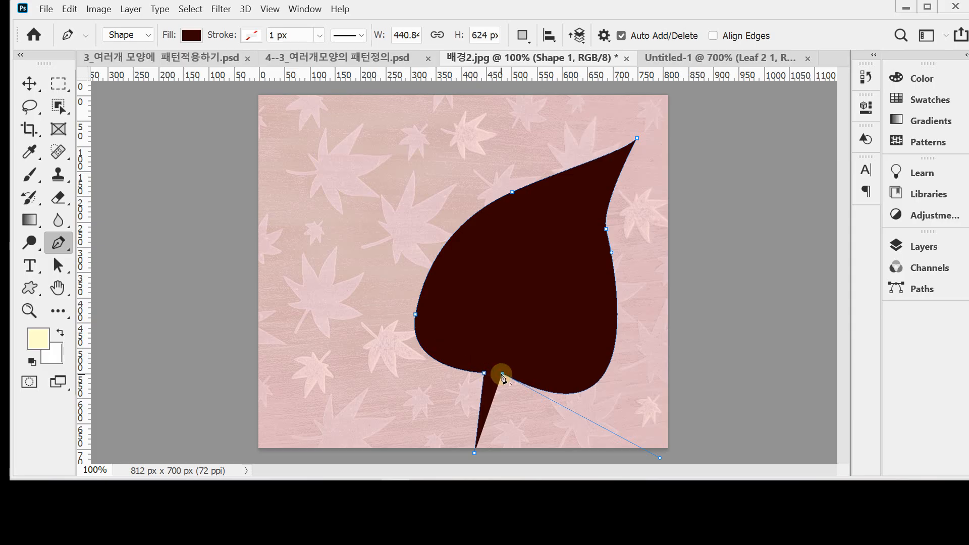
{"action": "left_click", "coordinate": [491, 456]}
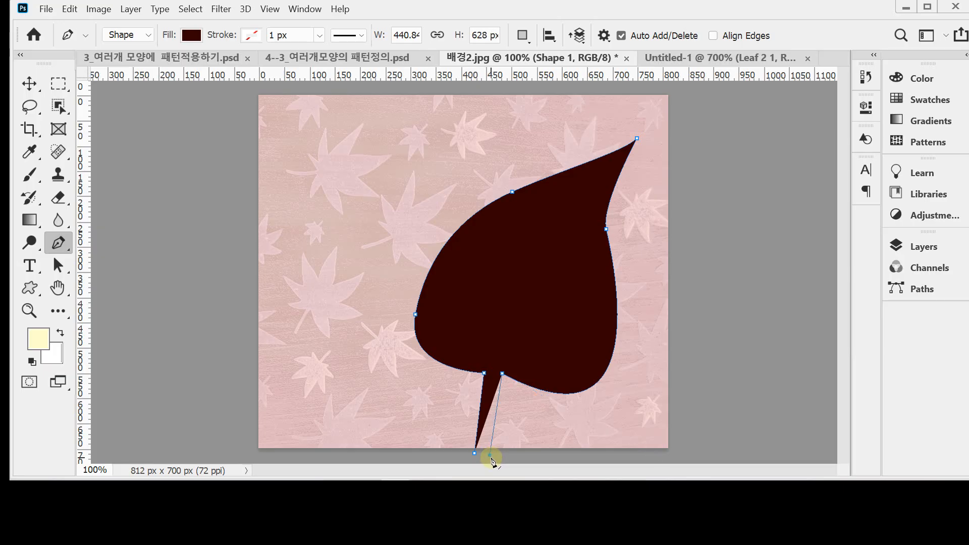
{"action": "left_click", "coordinate": [490, 455]}
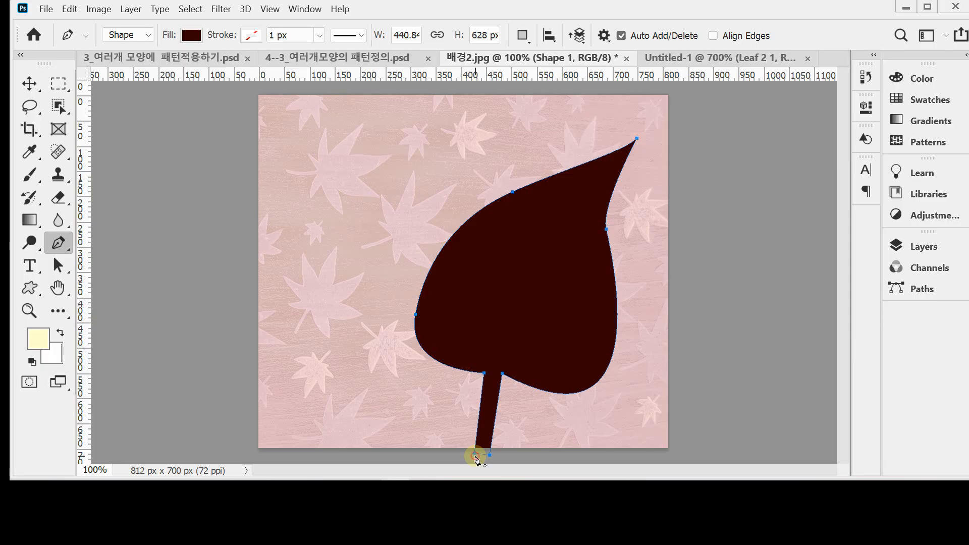
{"action": "left_click", "coordinate": [476, 456]}
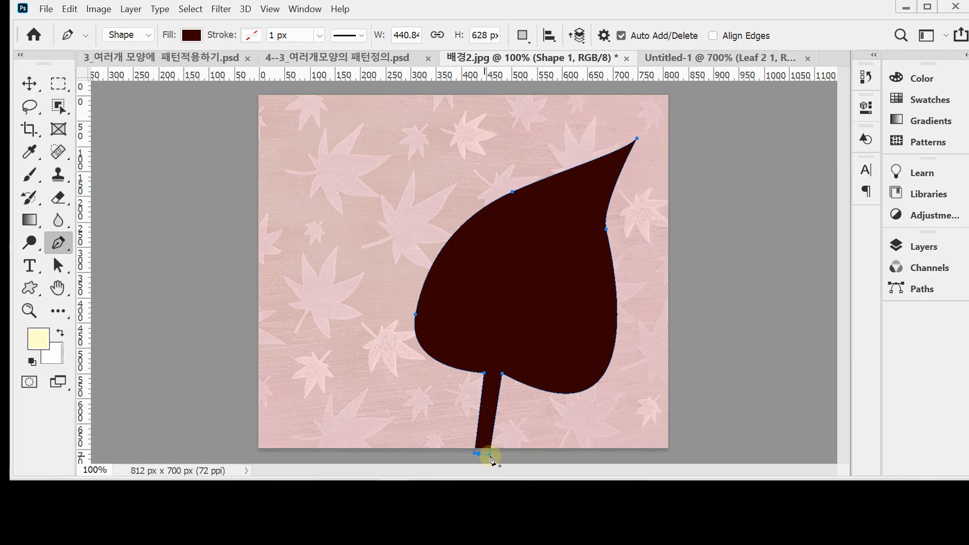
Reshape the leaf by extending its tip up and right, raising the left-side anchors and rounding the lower-left curve.
{"action": "left_click", "coordinate": [610, 240]}
{"action": "left_click", "coordinate": [645, 129], "text": "ctrl"}
{"action": "left_click", "coordinate": [636, 139], "text": "ctrl"}
{"action": "left_click_drag", "start_coordinate": [637, 139], "coordinate": [648, 130]}
{"action": "left_click_drag", "start_coordinate": [512, 192], "coordinate": [525, 180]}
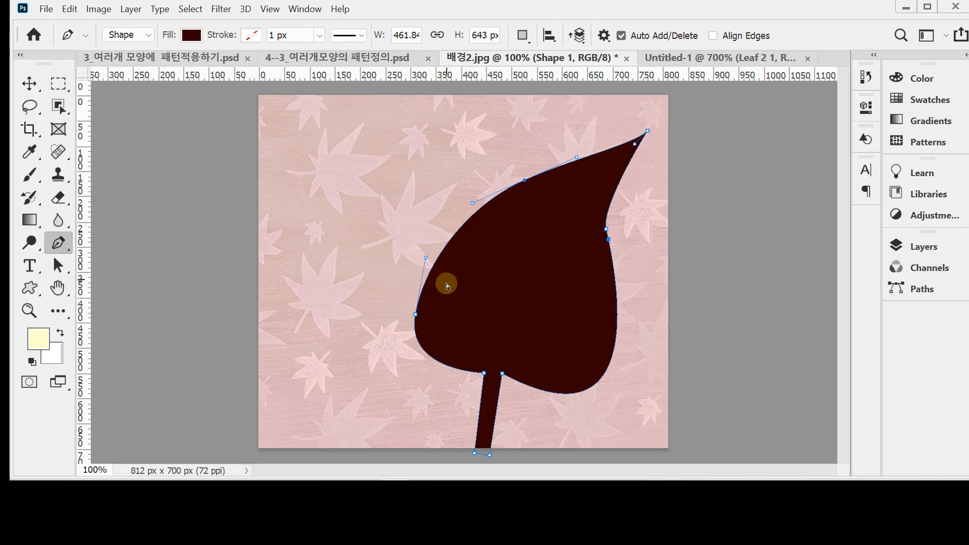
{"action": "left_click_drag", "start_coordinate": [415, 314], "coordinate": [415, 303]}
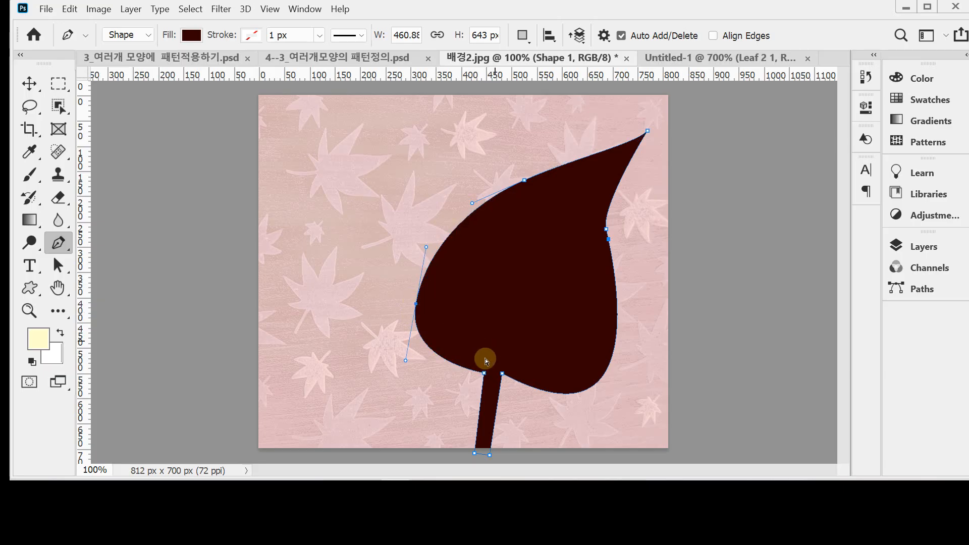
{"action": "left_click_drag", "start_coordinate": [407, 361], "coordinate": [402, 381]}
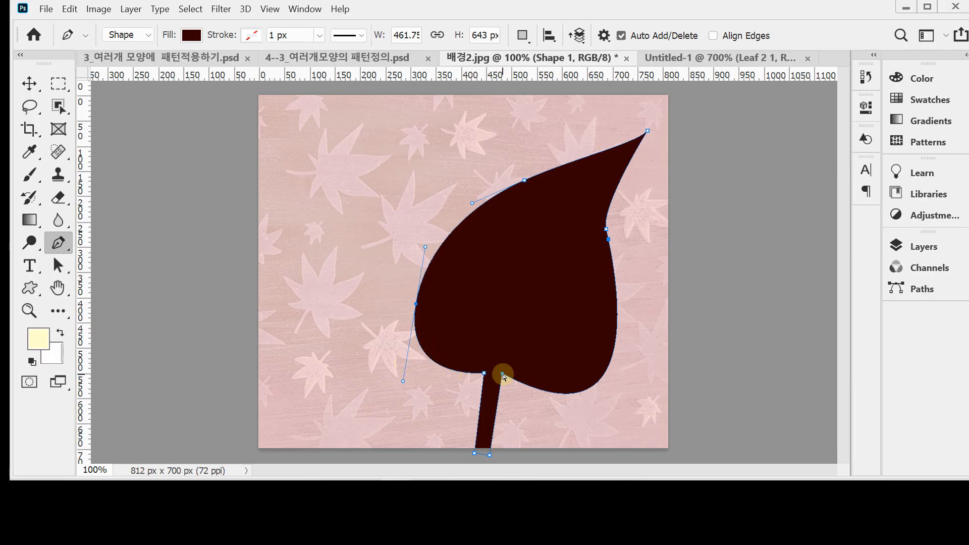
Refine the leaf's right edge by adjusting the direction handles of the anchor below the tip.
{"action": "left_click_drag", "start_coordinate": [503, 376], "coordinate": [580, 413]}
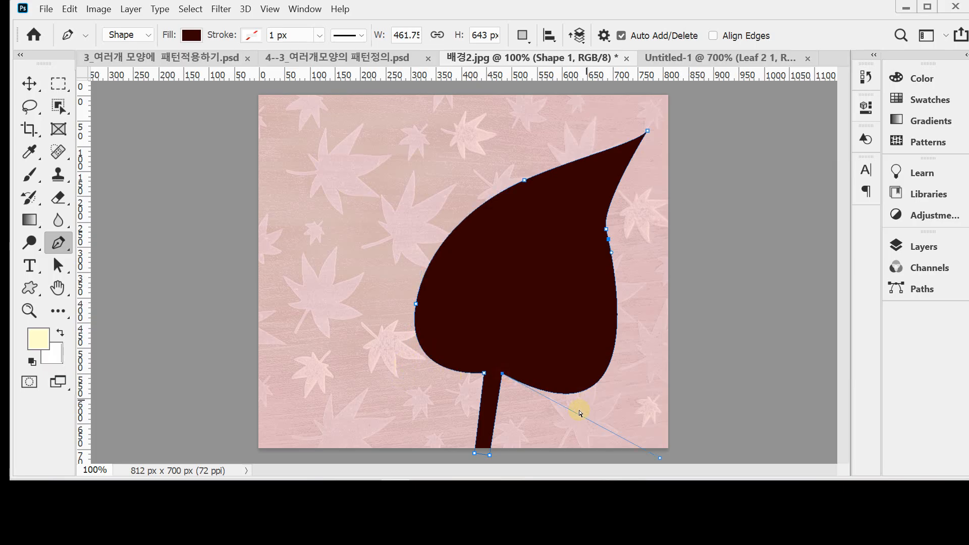
{"action": "left_click", "coordinate": [605, 229], "text": "ctrl"}
{"action": "mouse_move", "coordinate": [611, 252]}
{"action": "left_mouse_down"}
{"action": "mouse_move", "coordinate": [616, 262]}
{"action": "mouse_move", "coordinate": [619, 244]}
{"action": "mouse_move", "coordinate": [619, 261]}
{"action": "left_mouse_up"}
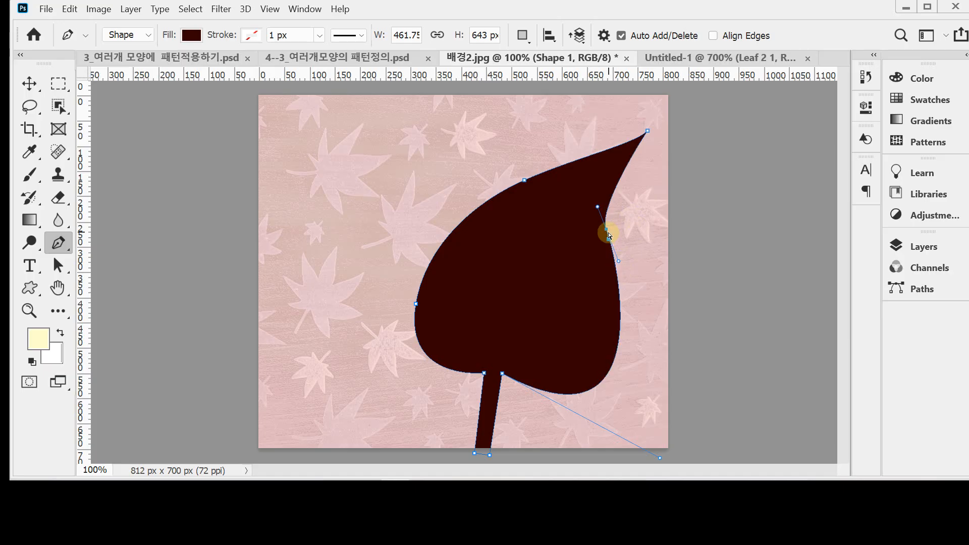
{"action": "left_click_drag", "start_coordinate": [598, 206], "coordinate": [599, 201]}
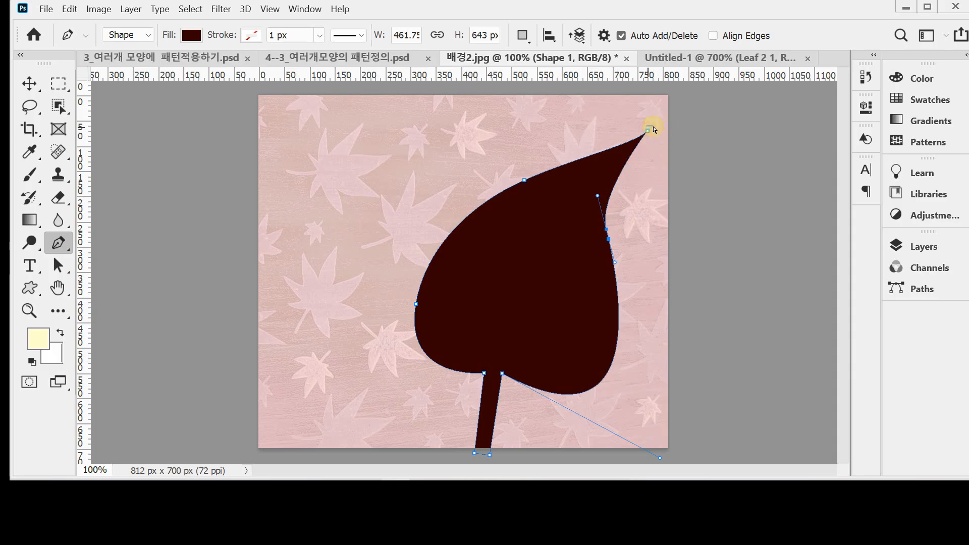
Shift the leaf's tip slightly right and bulge the upper-left edge by raising its anchor and adjusting its handle.
{"action": "left_click", "coordinate": [648, 131], "text": "ctrl"}
{"action": "left_click_drag", "start_coordinate": [645, 130], "coordinate": [650, 130]}
{"action": "left_click", "coordinate": [528, 182], "text": "ctrl"}
{"action": "left_click_drag", "start_coordinate": [527, 180], "coordinate": [527, 174]}
{"action": "left_click", "coordinate": [577, 142], "text": "ctrl"}
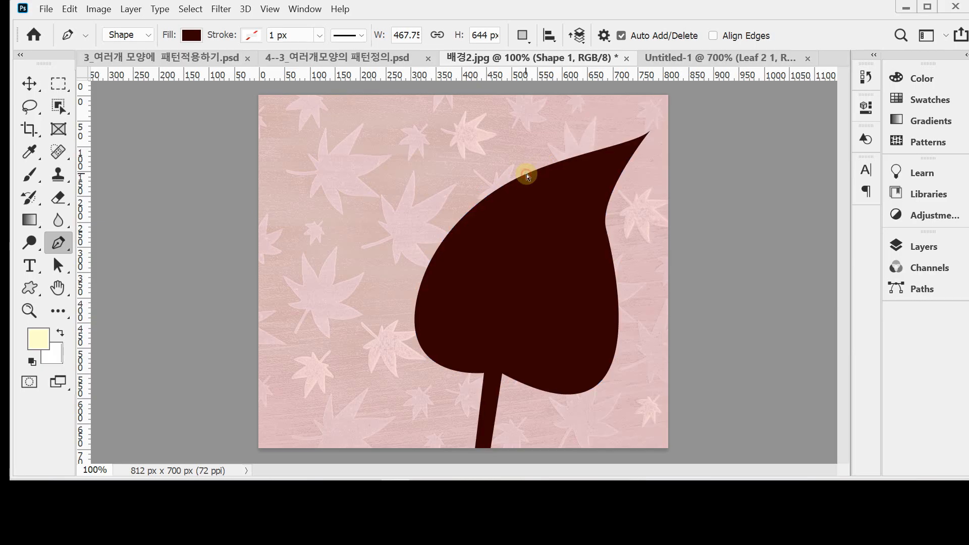
{"action": "left_click", "coordinate": [579, 142], "text": "ctrl"}
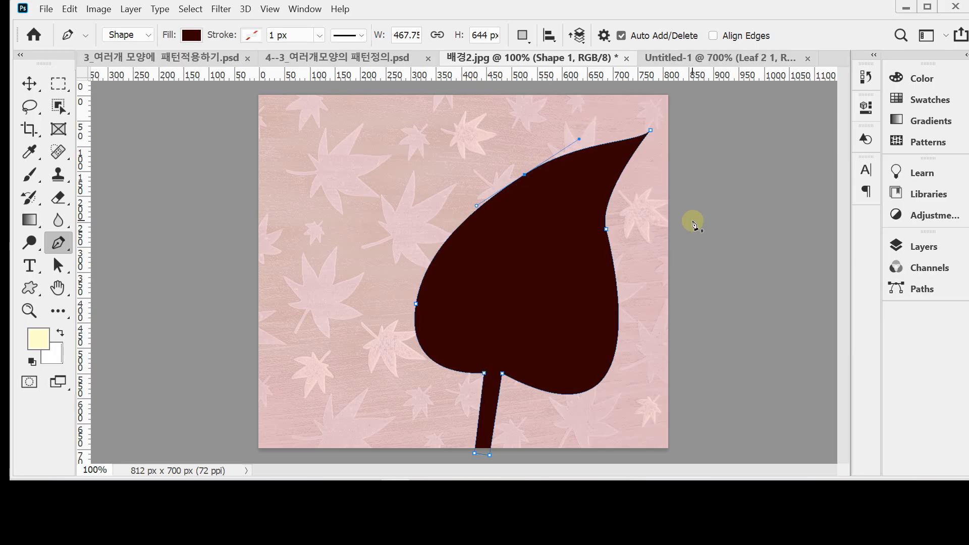
Move the leaf's upper-left anchor slightly outward and confirm 330000 as the shape's fill colour.
{"action": "left_click_drag", "start_coordinate": [524, 174], "coordinate": [521, 172]}
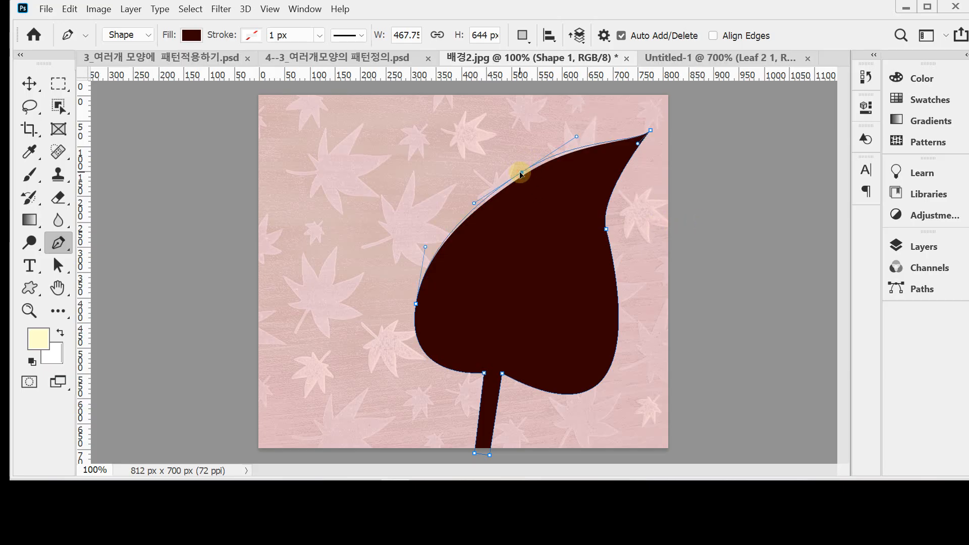
{"action": "left_click", "coordinate": [916, 247]}
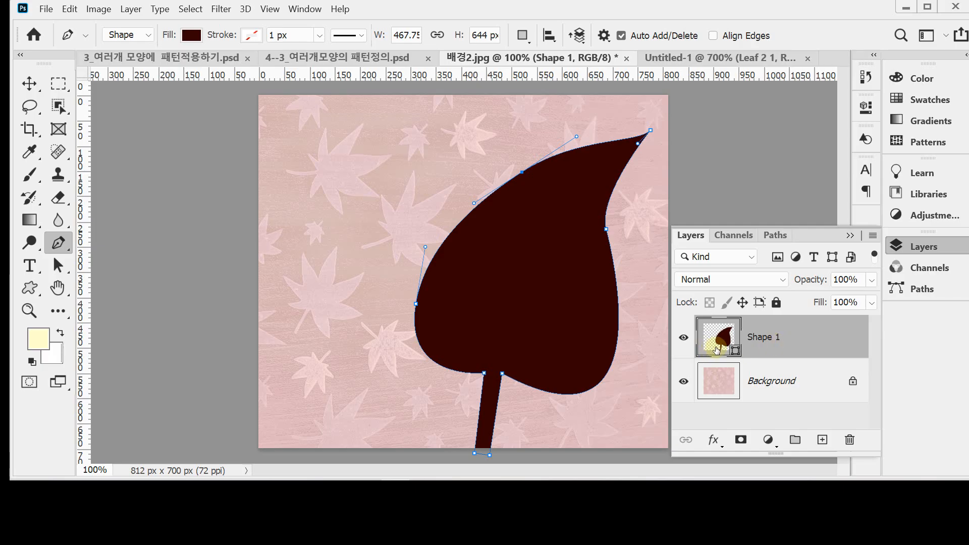
{"action": "double_click", "coordinate": [730, 348]}
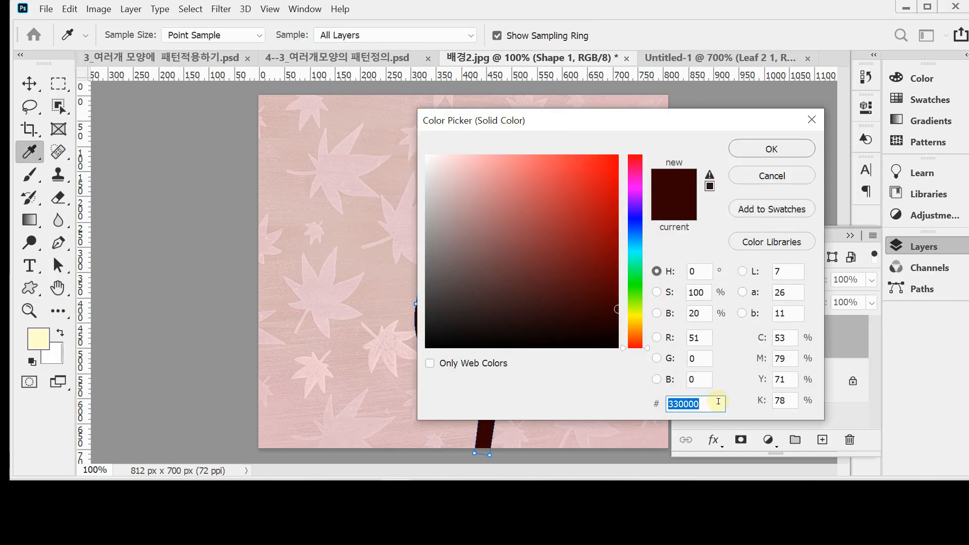
{"action": "left_click", "coordinate": [704, 406]}
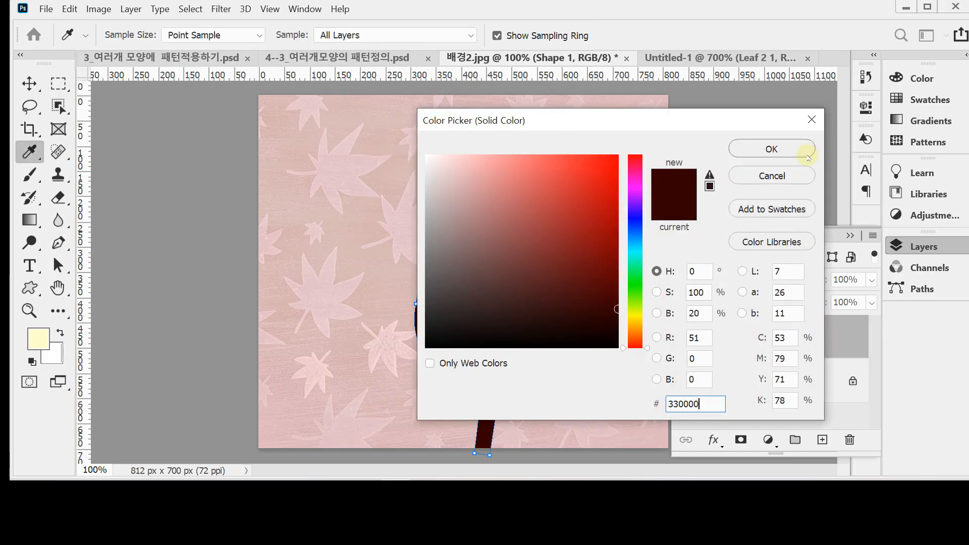
{"action": "left_click", "coordinate": [786, 147]}
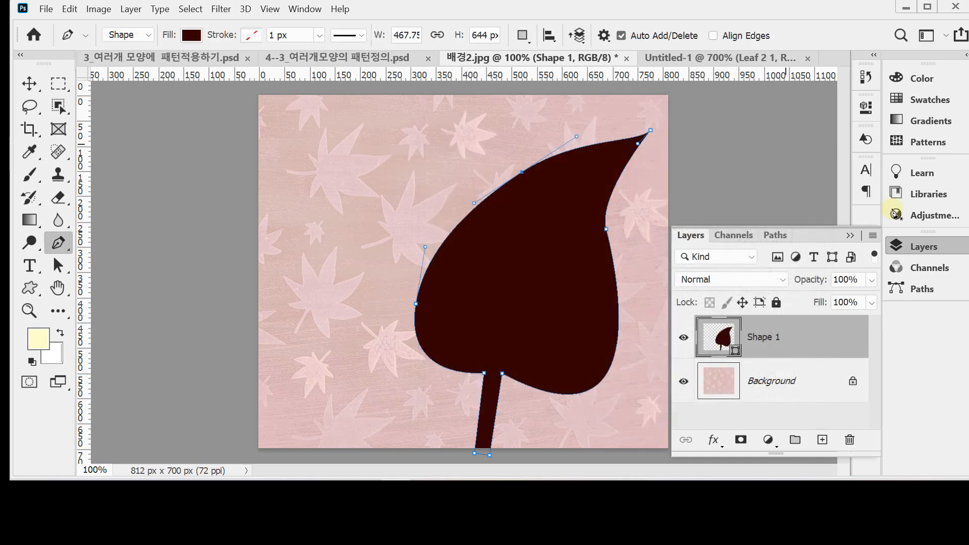
{"action": "left_click", "coordinate": [928, 247]}
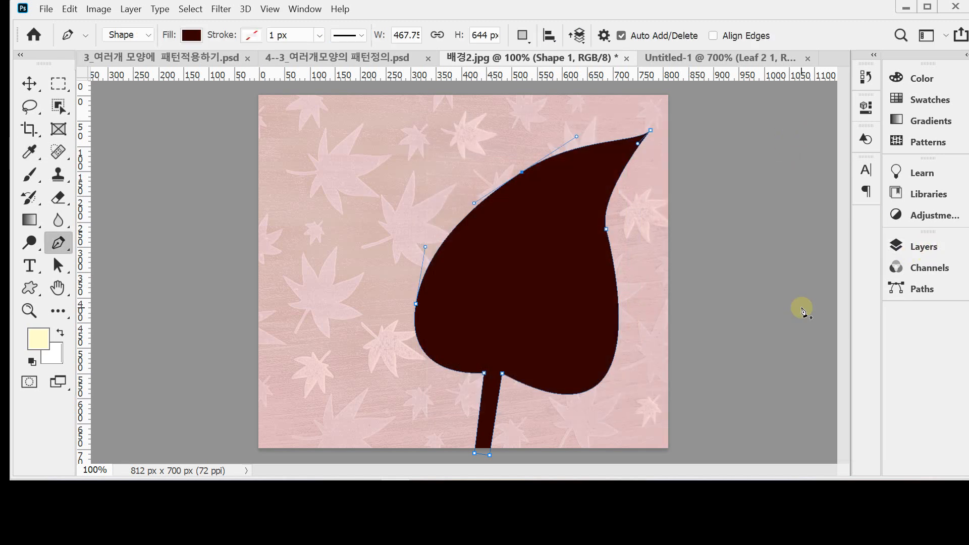
Even out the stem's width by shifting its lower-right anchor slightly right and its upper-right anchor slightly left.
{"action": "left_click", "coordinate": [490, 455]}
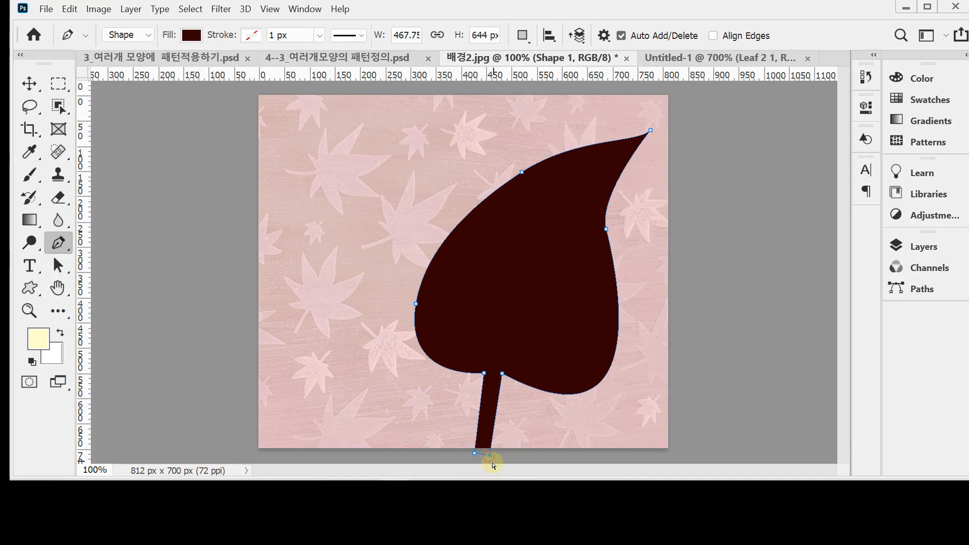
{"action": "left_click", "coordinate": [500, 374], "text": "ctrl"}
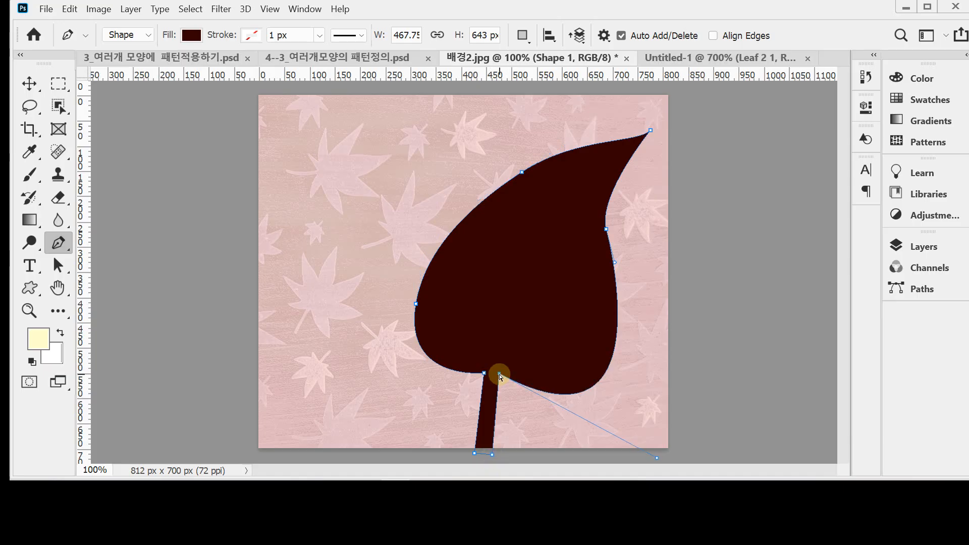
Add a drop shadow to the leaf shape with a distance of 10 px and a size of 15 px.
{"action": "left_click", "coordinate": [919, 247]}
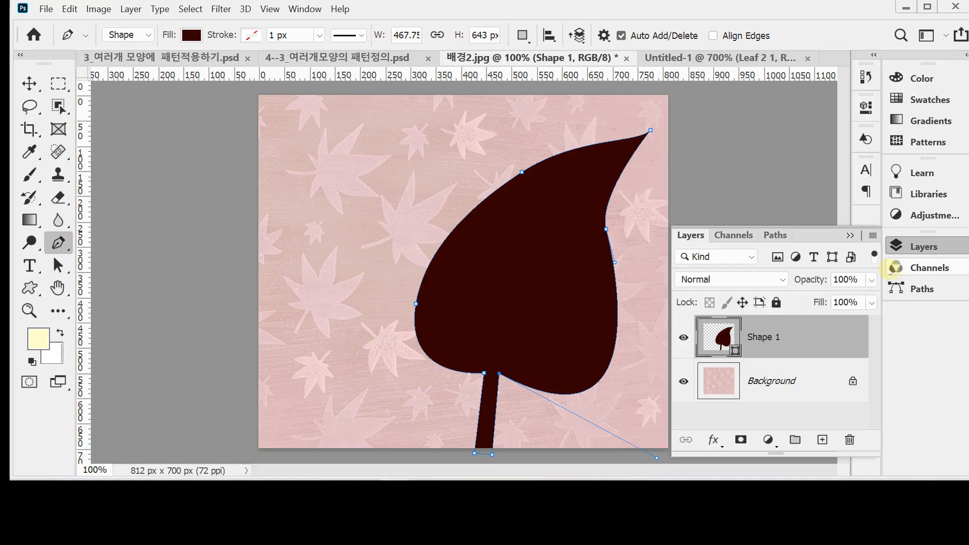
{"action": "left_click", "coordinate": [712, 445]}
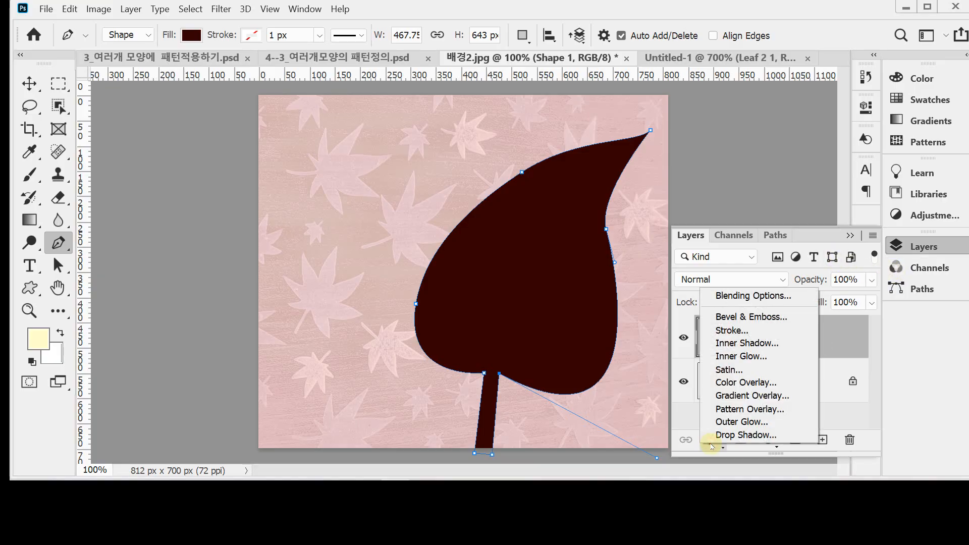
{"action": "left_click", "coordinate": [720, 435]}
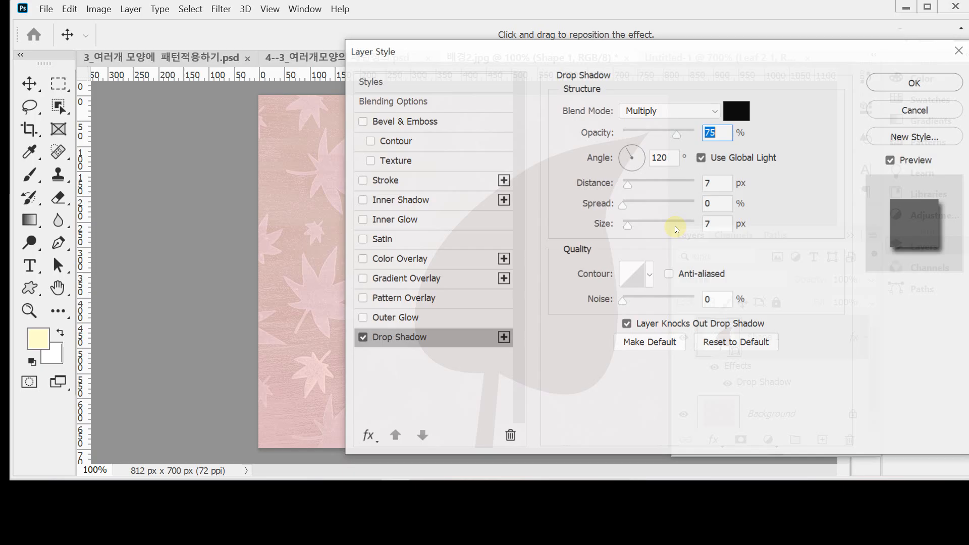
{"action": "left_click", "coordinate": [725, 182]}
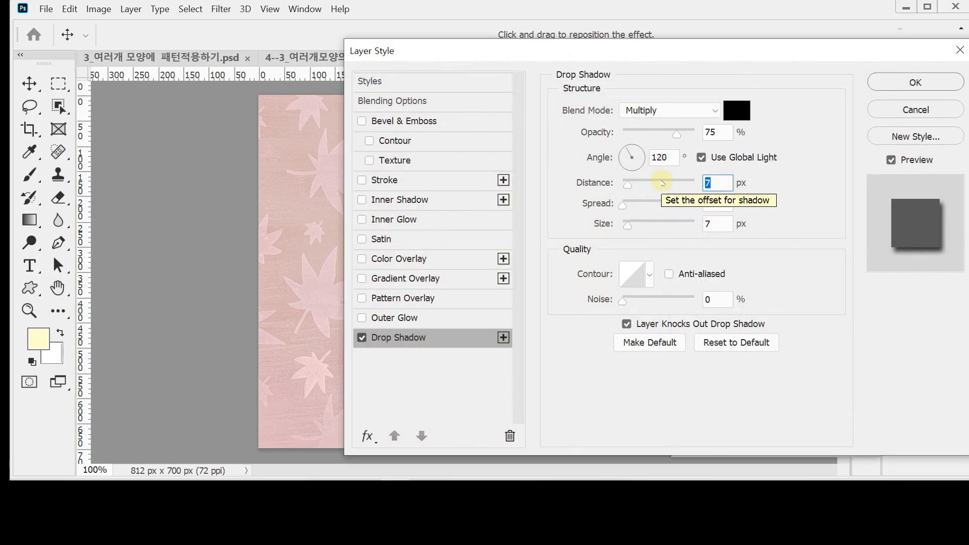
{"action": "type", "text": "10"}
{"action": "key", "text": "Tab"}
{"action": "key", "text": "Tab"}
{"action": "type", "text": "15"}
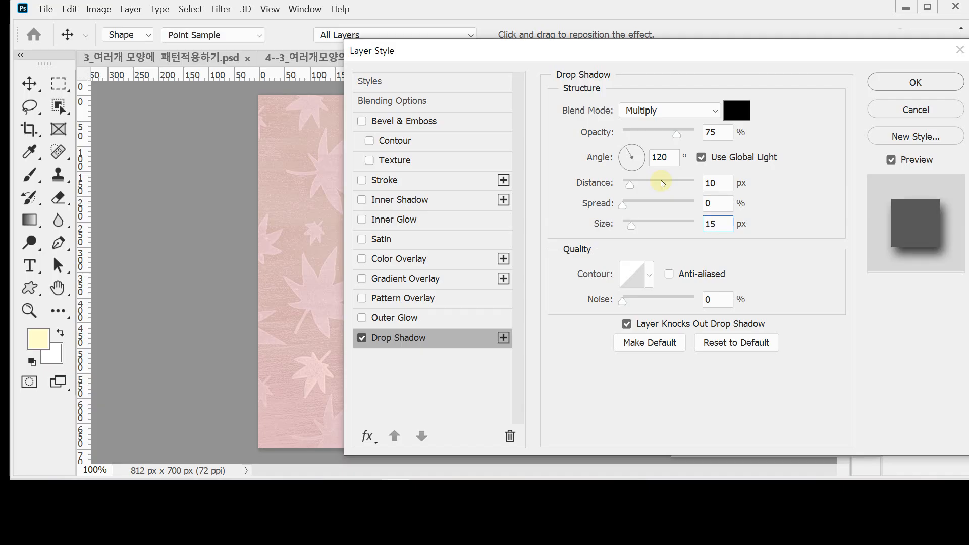
{"action": "key", "text": "Return"}
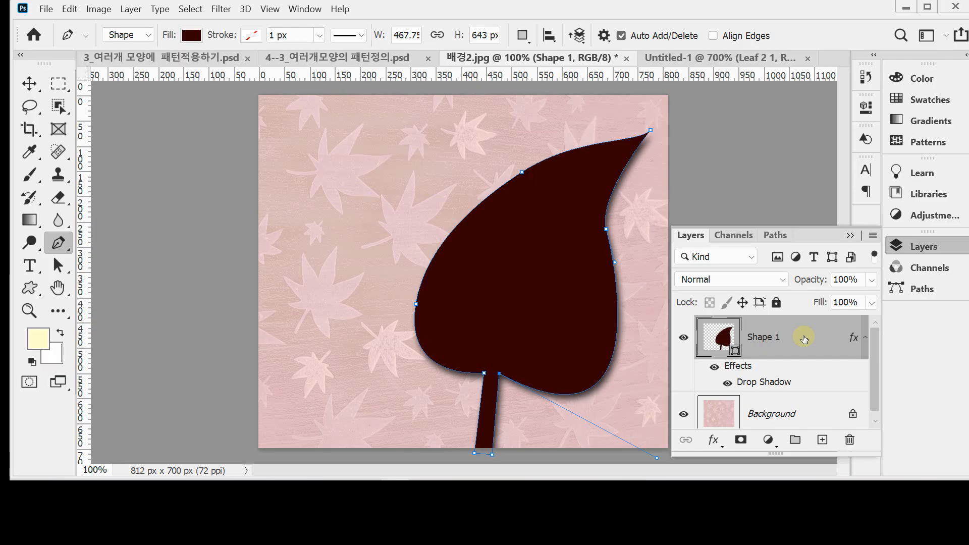
Clear the leaf's anchor selection and duplicate the complete leaf shape layer with its drop shadow.
{"action": "key", "text": "ctrl+j"}
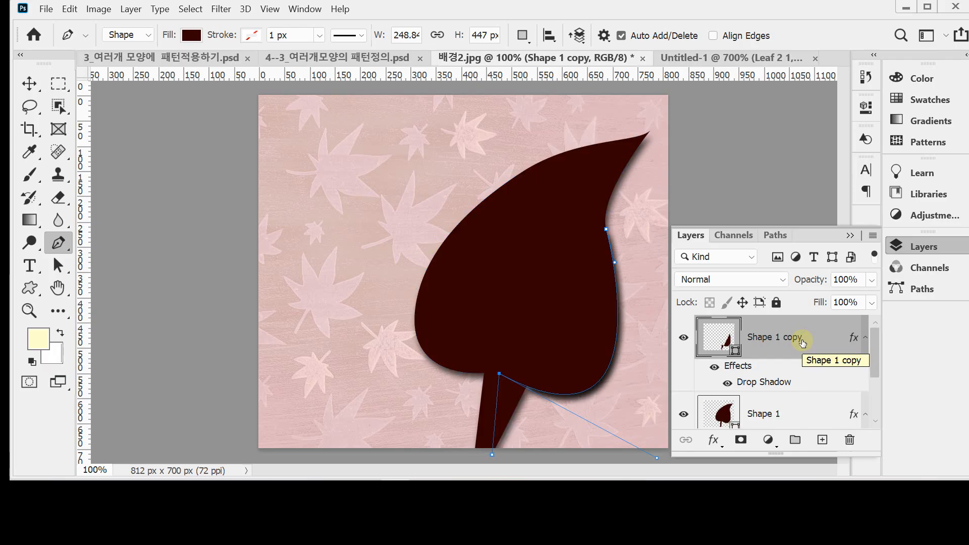
{"action": "key", "text": "ctrl+z"}
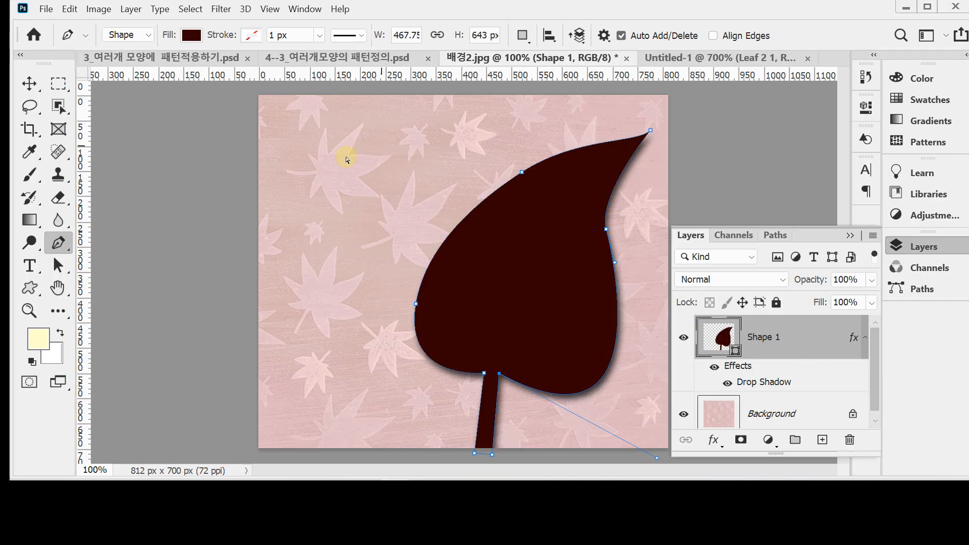
{"action": "left_click", "coordinate": [551, 242], "text": "ctrl"}
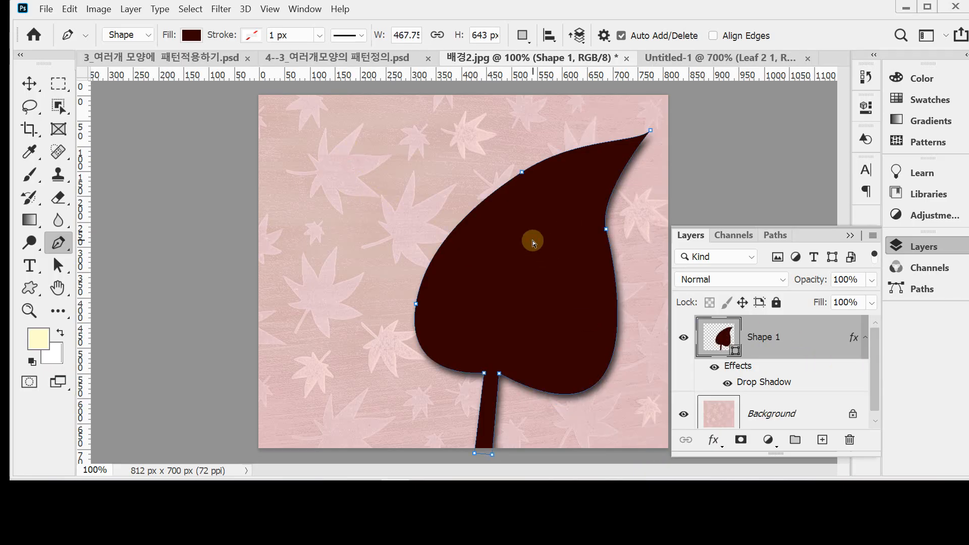
{"action": "key", "text": "Escape"}
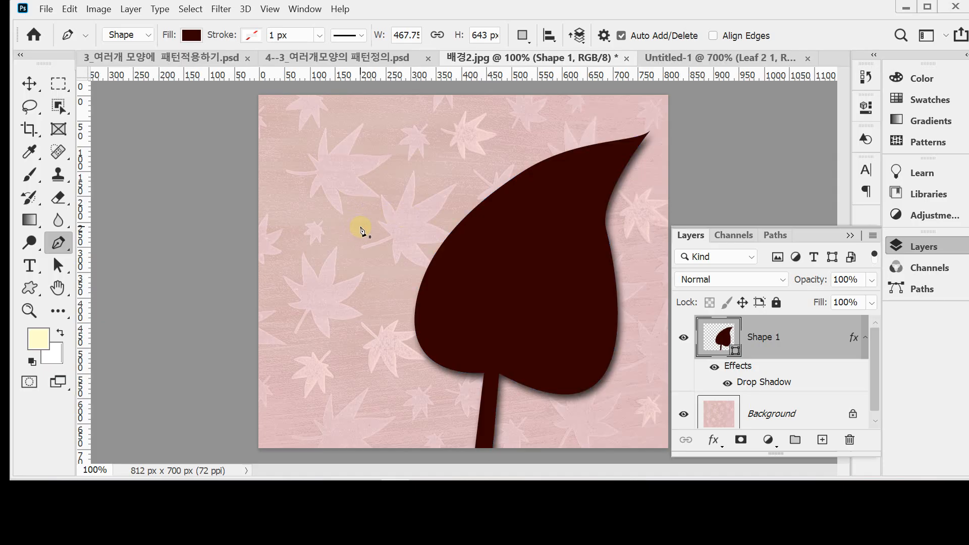
{"action": "key", "text": "ctrl+j"}
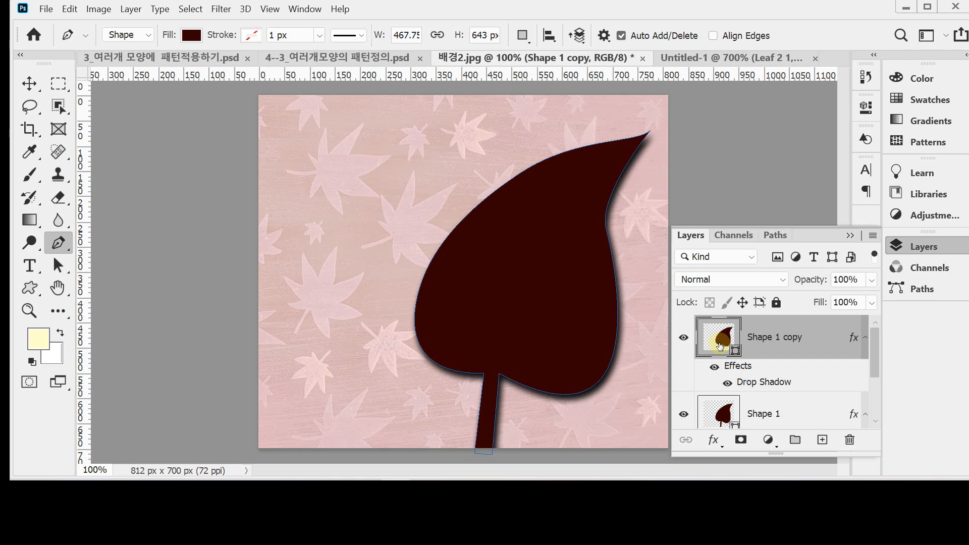
Set the duplicated leaf's fill colour to 996666.
{"action": "double_click", "coordinate": [719, 346]}
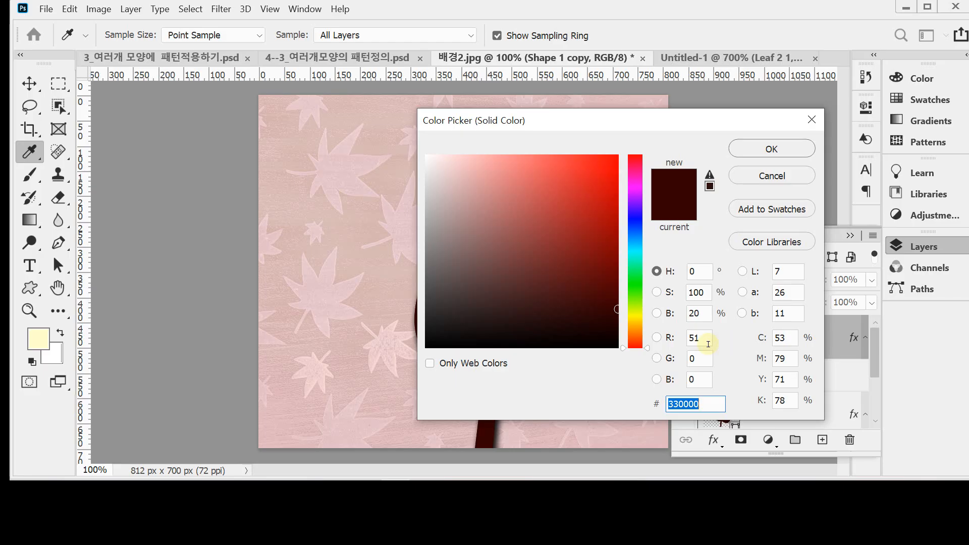
{"action": "type", "text": "996666"}
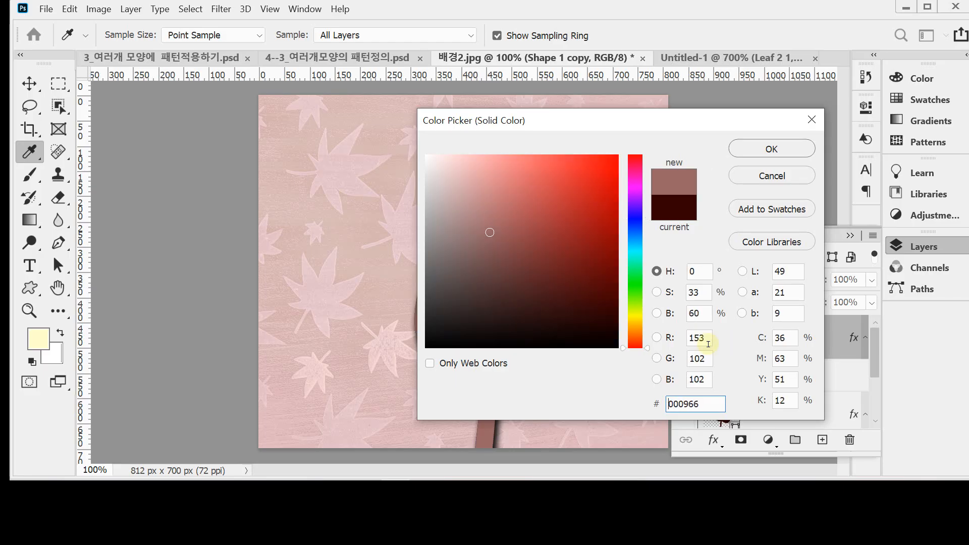
{"action": "key", "text": "Return"}
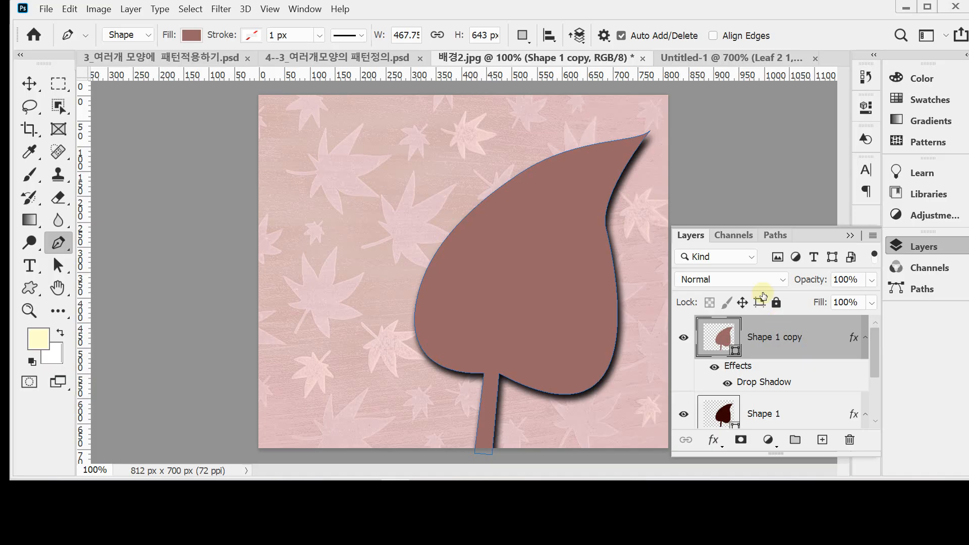
Flip the duplicated leaf horizontally with Free Transform and move it to the left side of the canvas.
{"action": "key", "text": "ctrl+t"}
{"action": "right_click", "coordinate": [474, 219]}
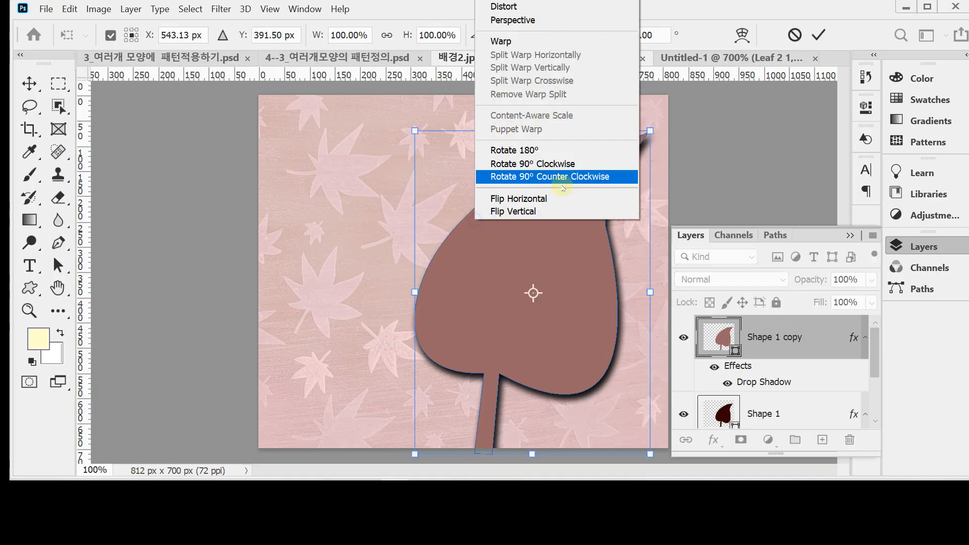
{"action": "left_click", "coordinate": [540, 204]}
{"action": "left_click_drag", "start_coordinate": [575, 280], "coordinate": [432, 285]}
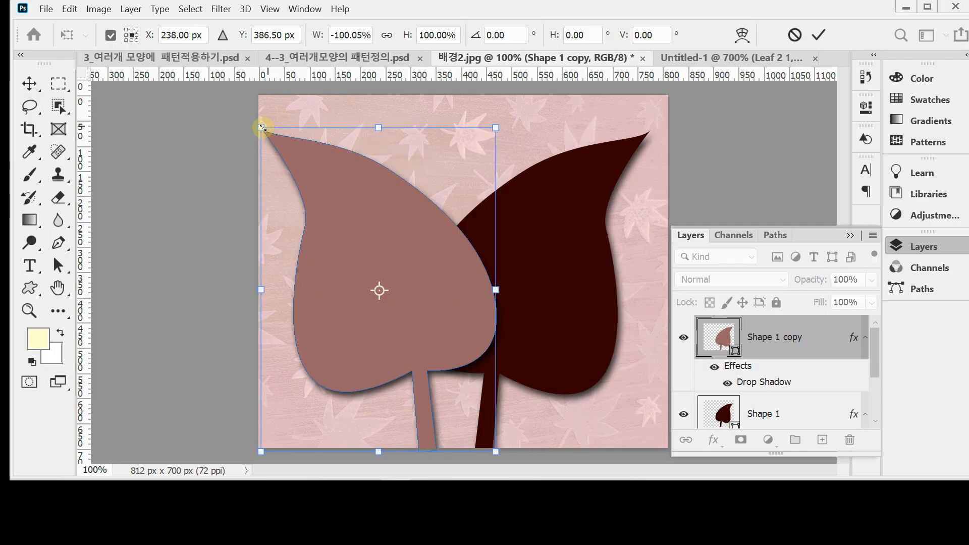
Scale the flipped leaf down to about 363 by 498 px and shift it slightly left.
{"action": "left_click_drag", "start_coordinate": [261, 127], "coordinate": [321, 210]}
{"action": "left_click_drag", "start_coordinate": [398, 286], "coordinate": [371, 283]}
{"action": "left_click_drag", "start_coordinate": [298, 211], "coordinate": [288, 197]}
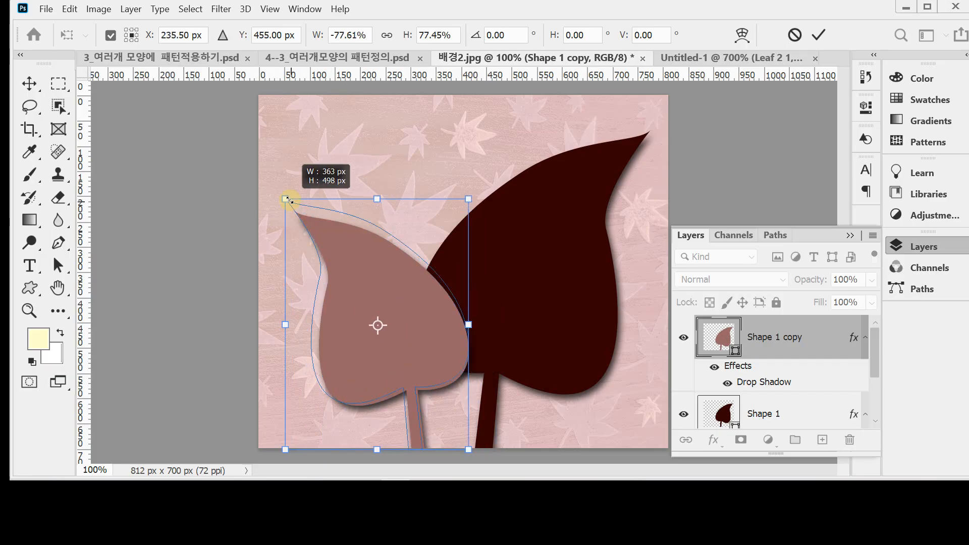
Rotate the smaller leaf about 6 degrees counterclockwise and lower it into the canvas's bottom-left area.
{"action": "left_click_drag", "start_coordinate": [612, 273], "coordinate": [541, 242]}
{"action": "left_click_drag", "start_coordinate": [390, 273], "coordinate": [388, 312]}
{"action": "left_click_drag", "start_coordinate": [279, 210], "coordinate": [290, 205]}
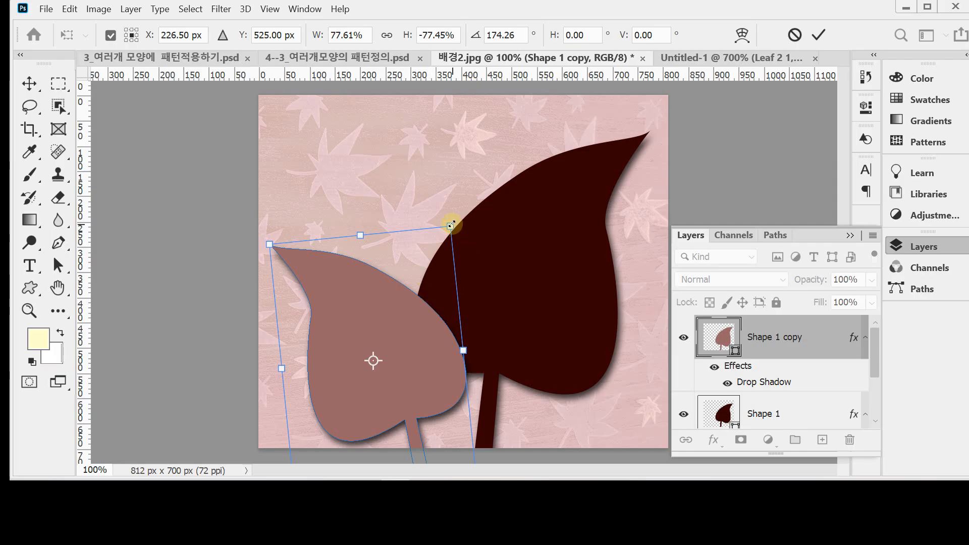
Fine-tune the smaller leaf's scale to about 76%, apply the transform and hide its path outline.
{"action": "left_click_drag", "start_coordinate": [450, 225], "coordinate": [453, 222]}
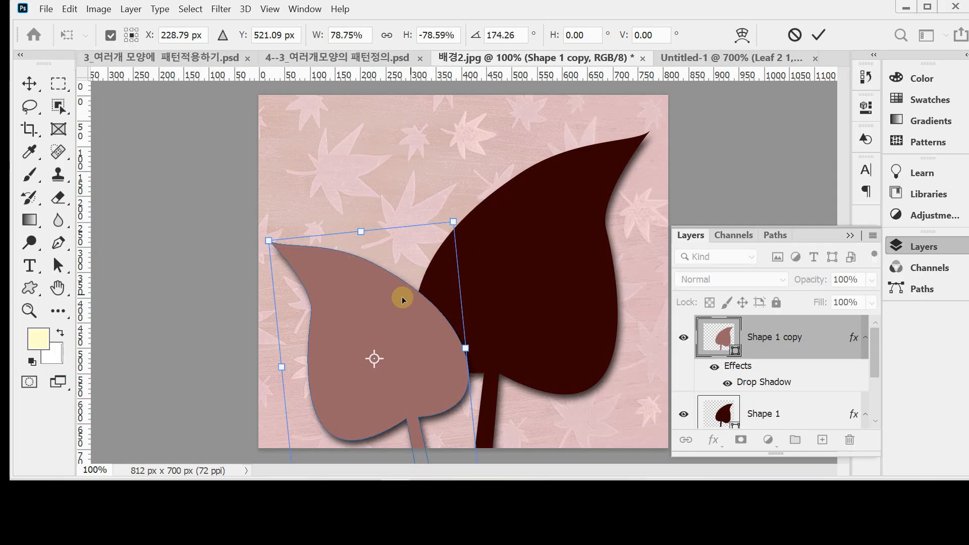
{"action": "left_click_drag", "start_coordinate": [387, 309], "coordinate": [386, 309]}
{"action": "left_click_drag", "start_coordinate": [454, 221], "coordinate": [447, 229]}
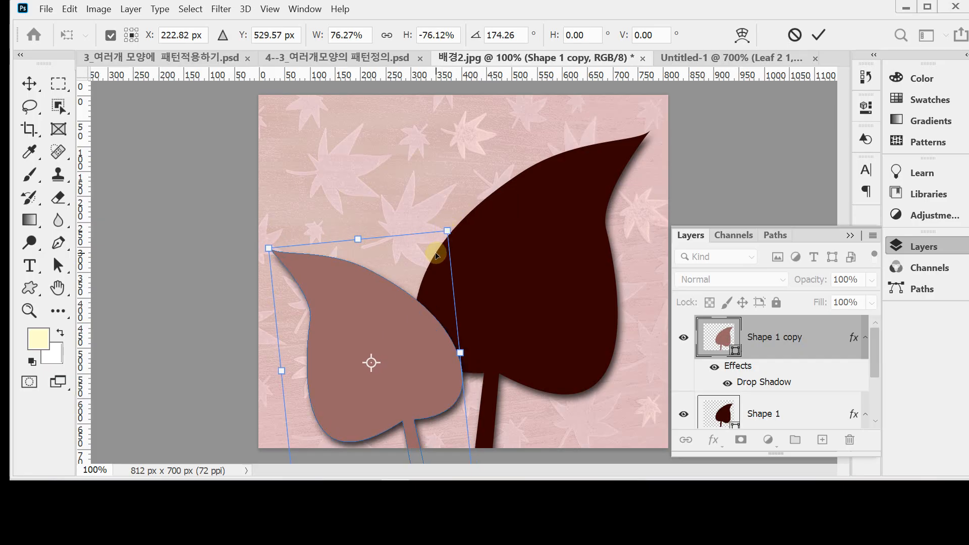
{"action": "key", "text": "p"}
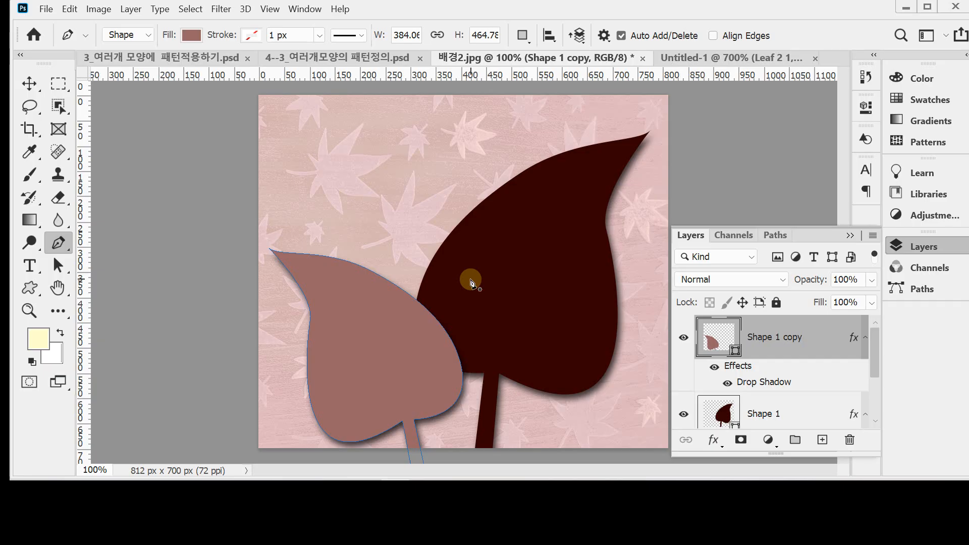
{"action": "key", "text": "Return"}
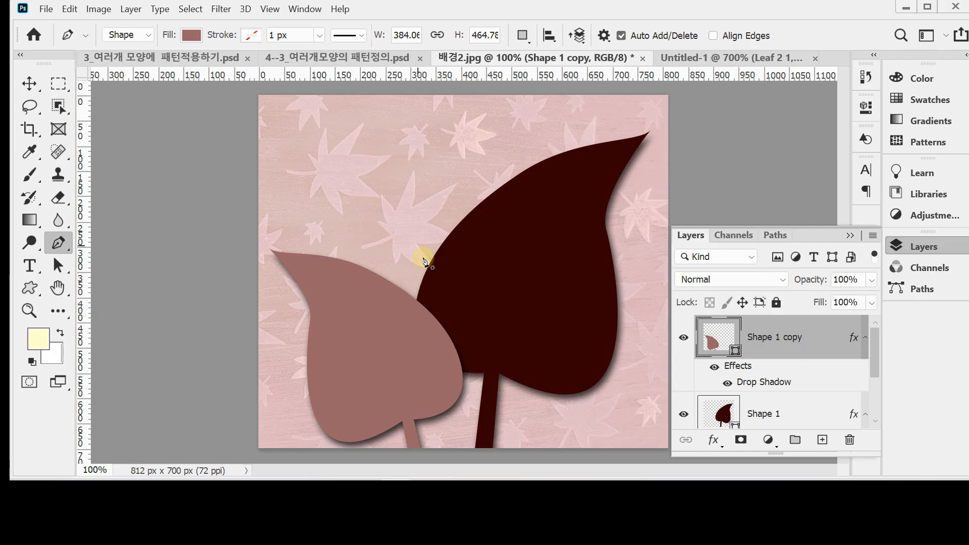
Draw the left lobe of a heart with the Pen tool above the smaller leaf, about 247 by 217 px, ending in a corner point.
{"action": "left_click", "coordinate": [405, 277]}
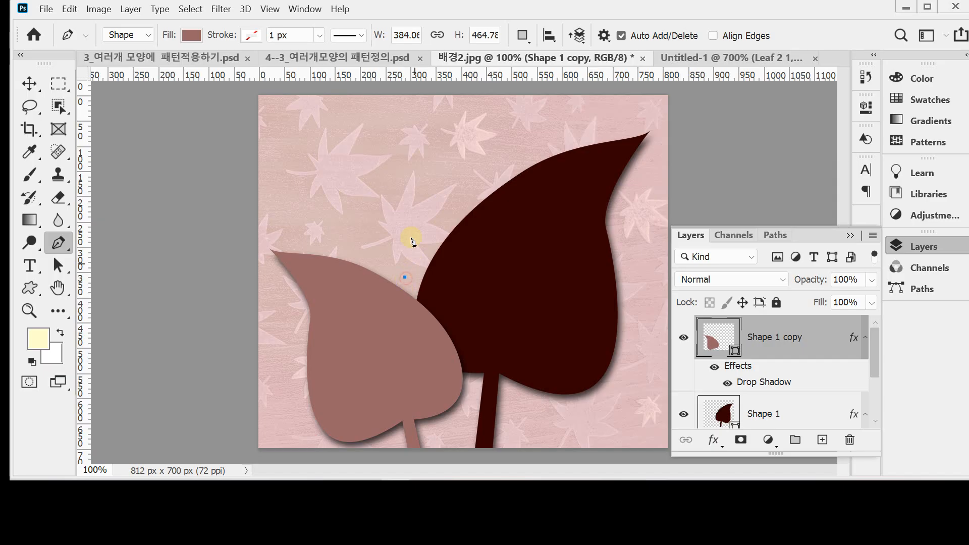
{"action": "left_click", "coordinate": [342, 246]}
{"action": "left_click_drag", "start_coordinate": [342, 247], "coordinate": [311, 242]}
{"action": "left_click_drag", "start_coordinate": [282, 191], "coordinate": [293, 161]}
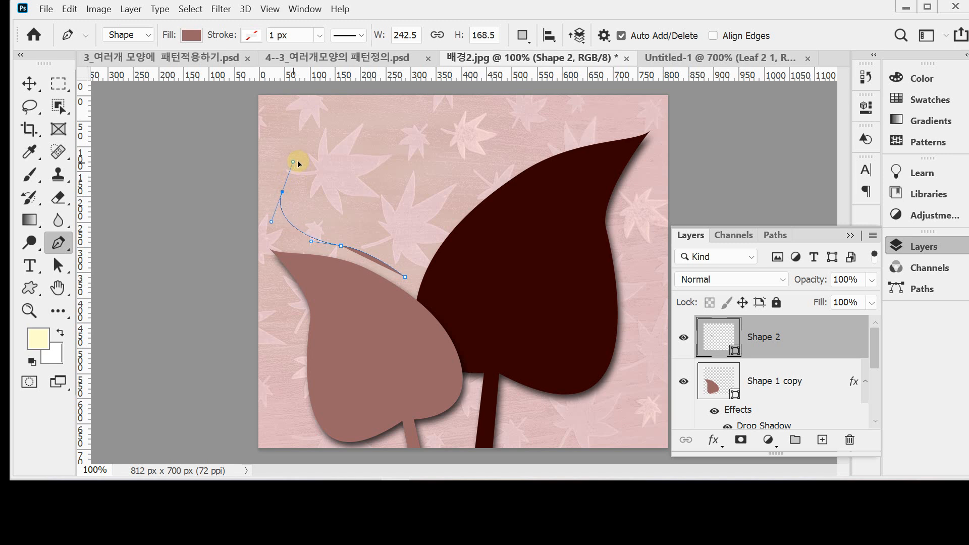
{"action": "left_click", "coordinate": [341, 169]}
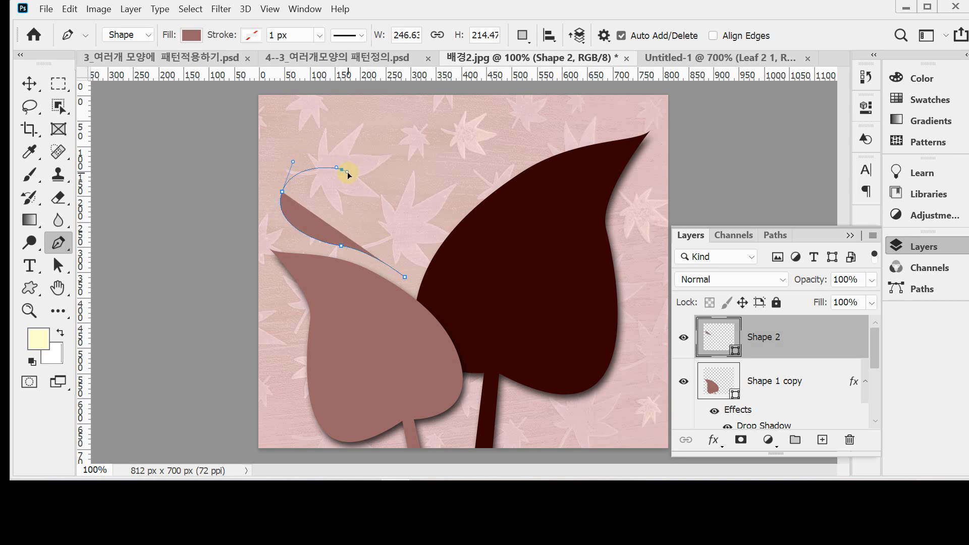
{"action": "left_click_drag", "start_coordinate": [347, 171], "coordinate": [348, 172]}
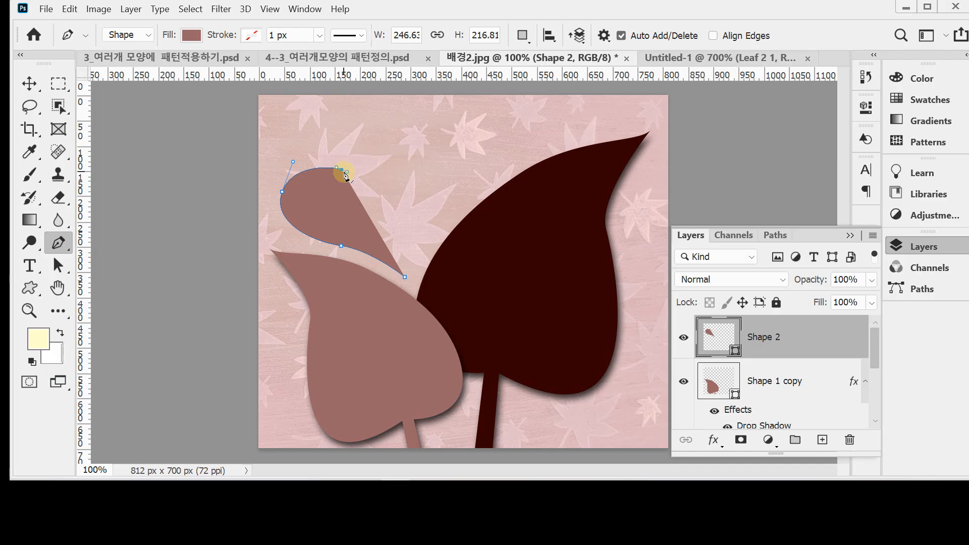
{"action": "left_click", "coordinate": [342, 170], "text": "alt"}
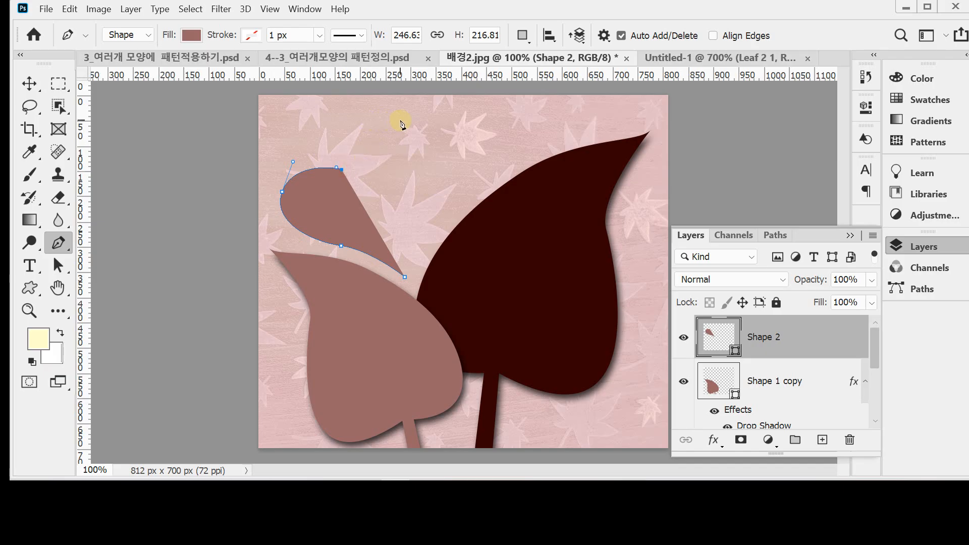
Draw the heart's right lobe, close the shape at its lower tip and adjust its right curve to about 342 by 338 px overall.
{"action": "left_click_drag", "start_coordinate": [394, 113], "coordinate": [437, 118]}
{"action": "left_click_drag", "start_coordinate": [450, 167], "coordinate": [446, 195]}
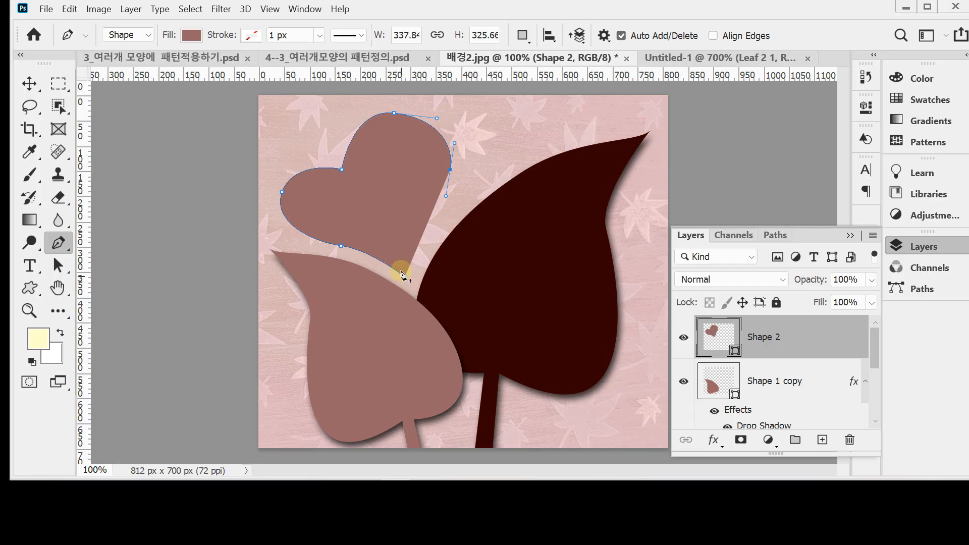
{"action": "mouse_move", "coordinate": [404, 278]}
{"action": "left_mouse_down"}
{"action": "mouse_move", "coordinate": [407, 301]}
{"action": "mouse_move", "coordinate": [432, 270]}
{"action": "mouse_move", "coordinate": [429, 298]}
{"action": "mouse_move", "coordinate": [395, 281]}
{"action": "mouse_move", "coordinate": [408, 285]}
{"action": "left_mouse_up"}
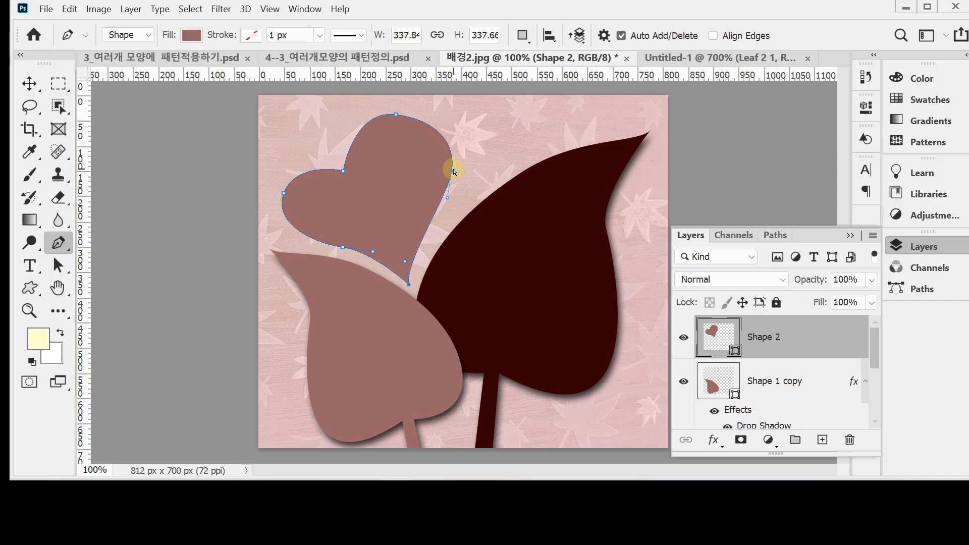
{"action": "left_click_drag", "start_coordinate": [453, 170], "coordinate": [456, 175]}
Set the heart shape's fill color to hex c69.
{"action": "left_click", "coordinate": [709, 337]}
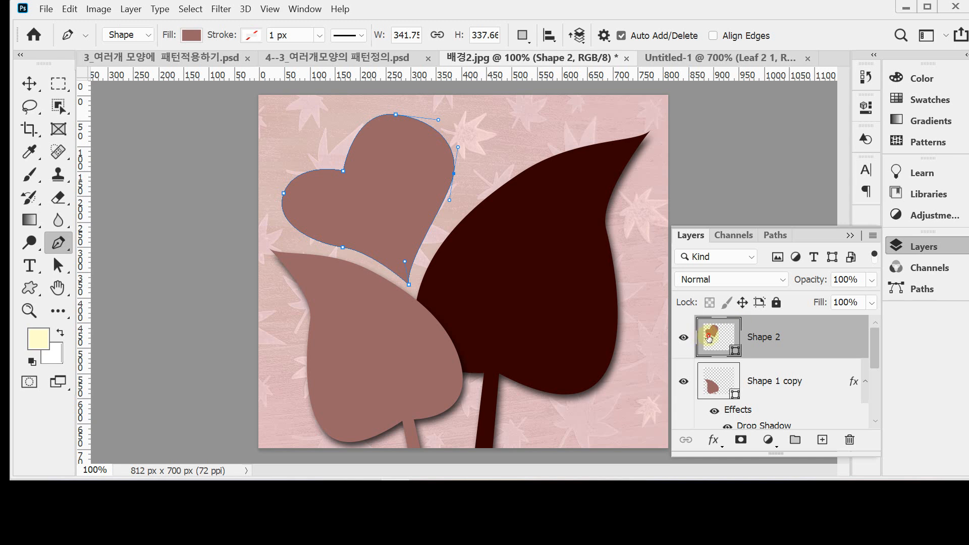
{"action": "double_click", "coordinate": [708, 337]}
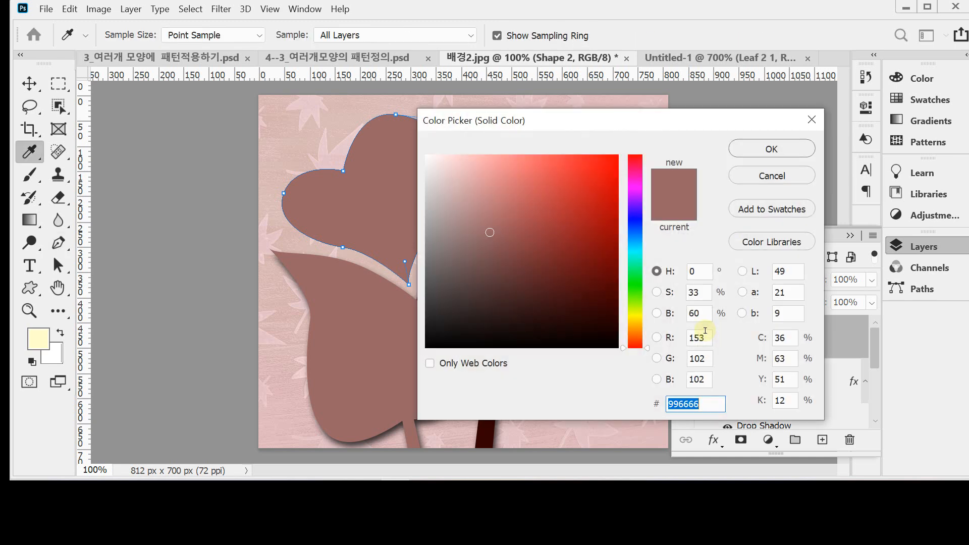
{"action": "key", "text": "BackSpace"}
{"action": "type", "text": "69"}
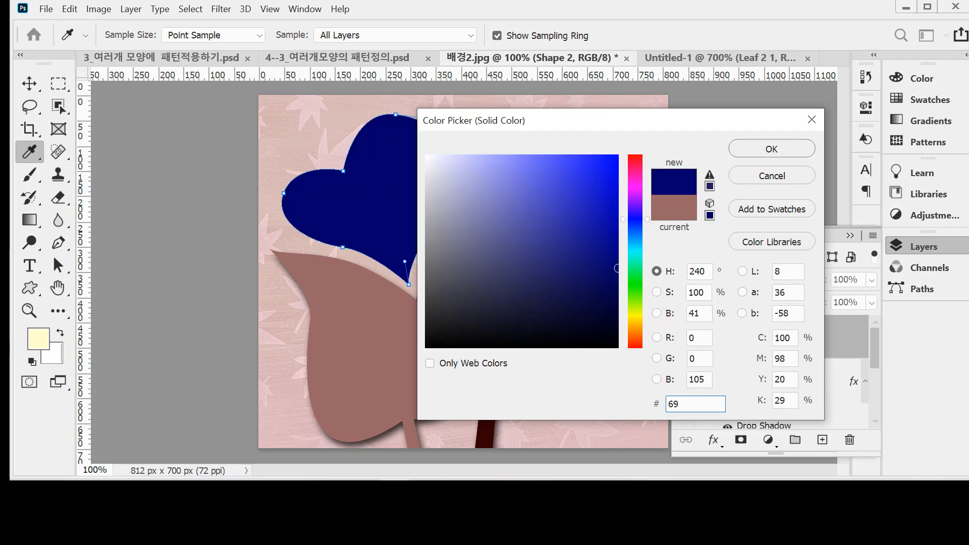
{"action": "key", "text": "BackSpace"}
{"action": "key", "text": "BackSpace"}
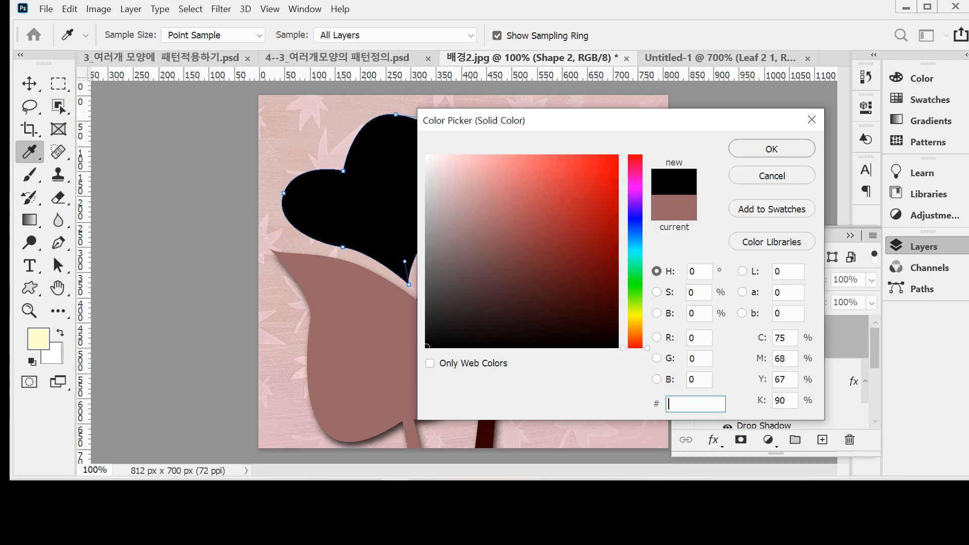
{"action": "type", "text": "c"}
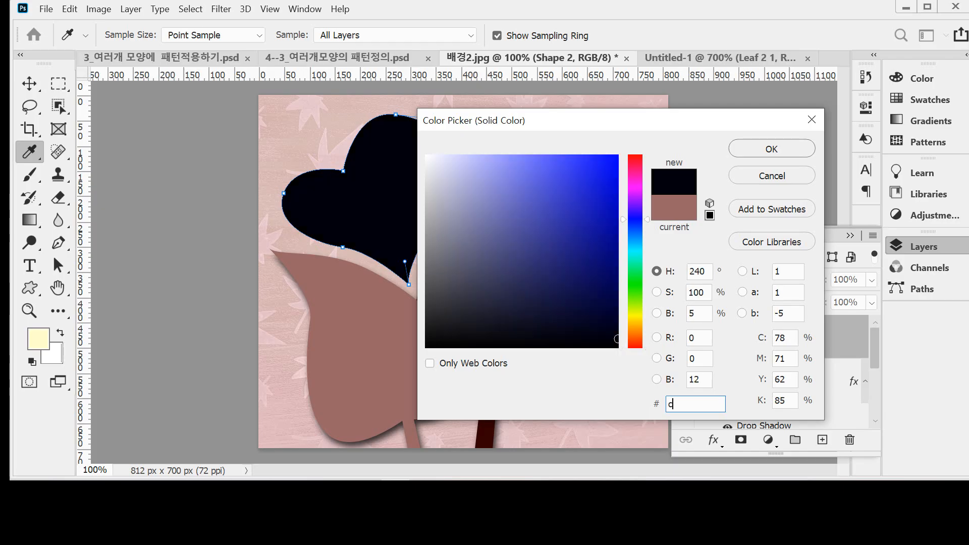
{"action": "type", "text": "69"}
{"action": "key", "text": "Return"}
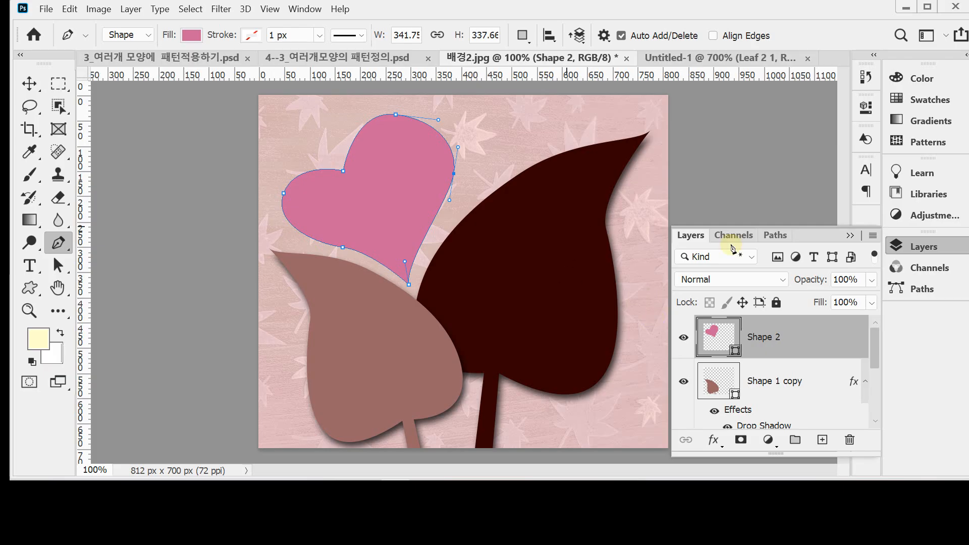
Add a Multiply Drop Shadow to the heart with 75% opacity, 120° angle, 10 px distance and 15 px size, and hide its path outline.
{"action": "left_click", "coordinate": [720, 446]}
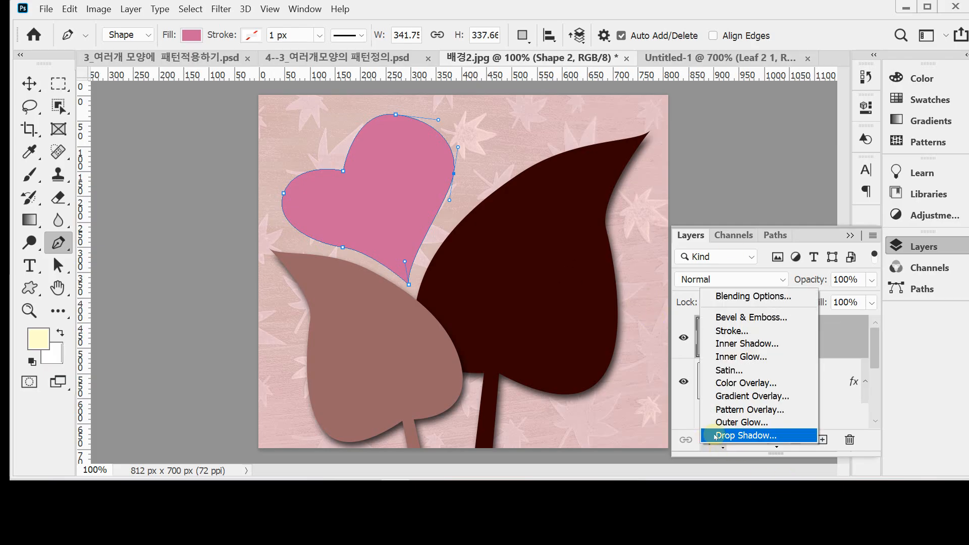
{"action": "left_click", "coordinate": [715, 436]}
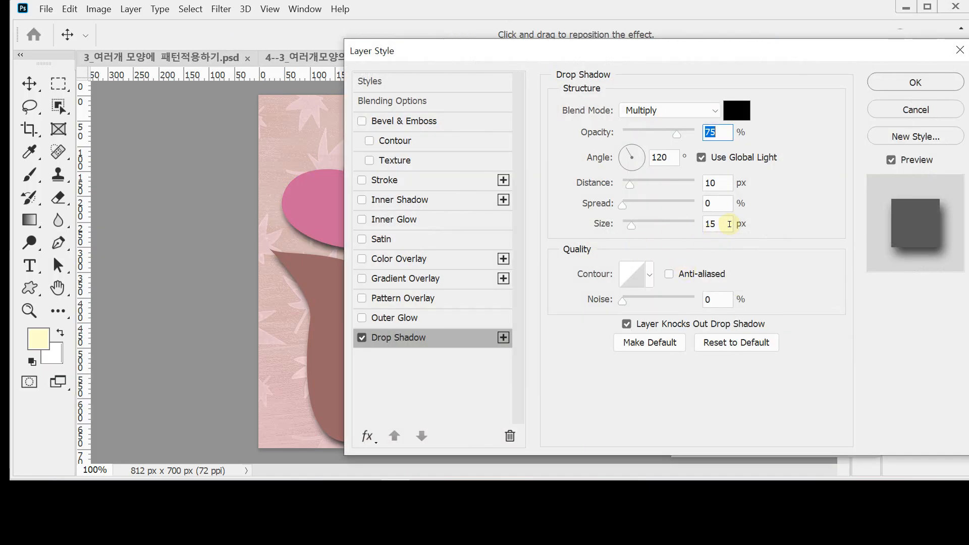
{"action": "left_click", "coordinate": [729, 223]}
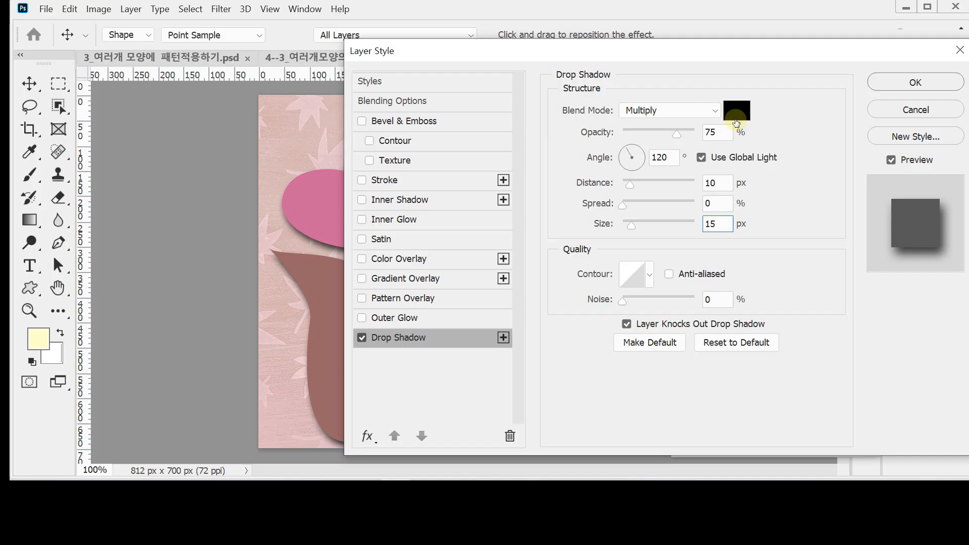
{"action": "key", "text": "Return"}
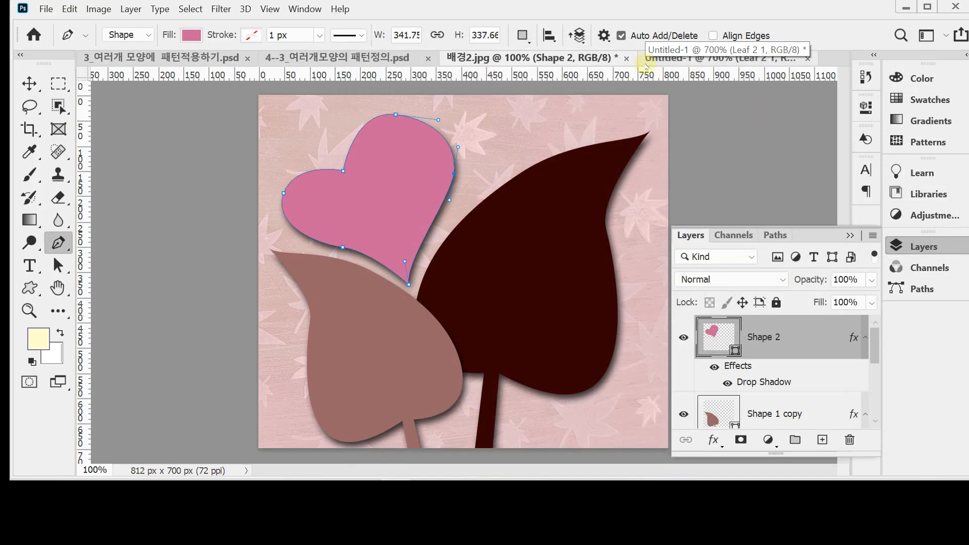
{"action": "key", "text": "Return"}
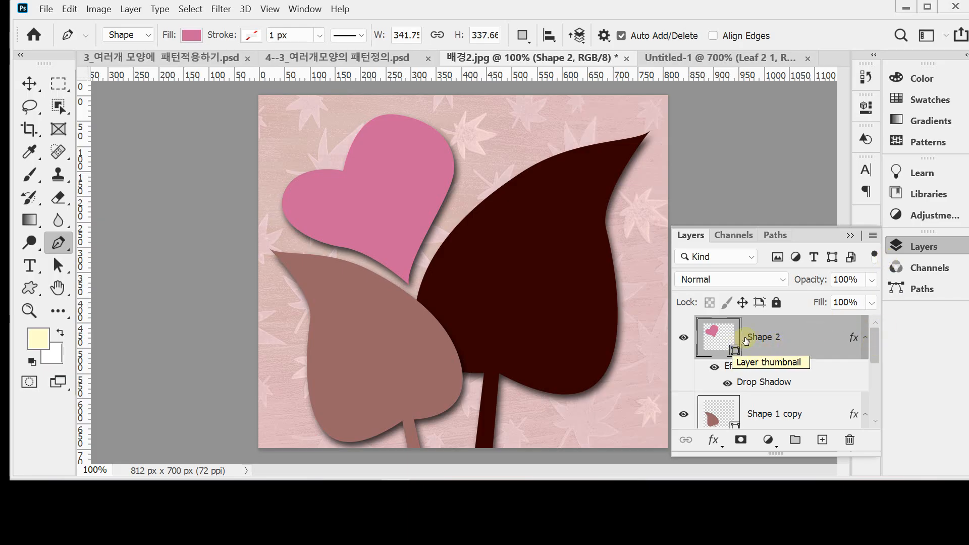
Switch to the Rectangular Marquee tool, keeping the layer list open.
{"action": "left_click", "coordinate": [56, 89]}
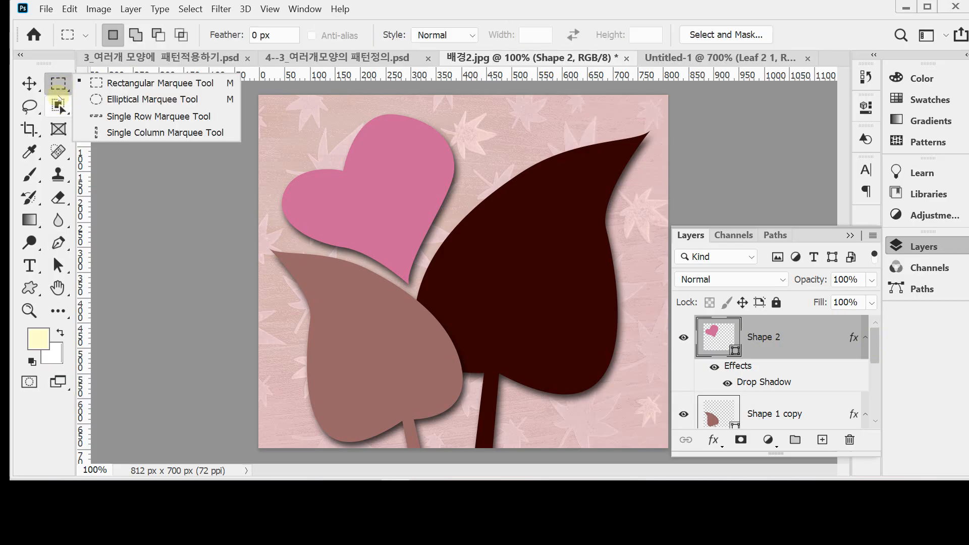
{"action": "left_click", "coordinate": [60, 86]}
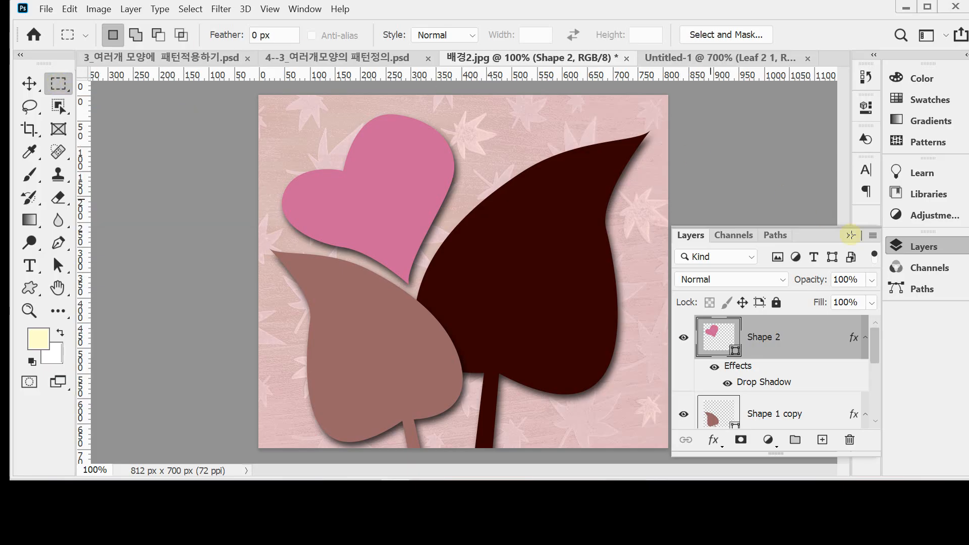
{"action": "left_click", "coordinate": [919, 247]}
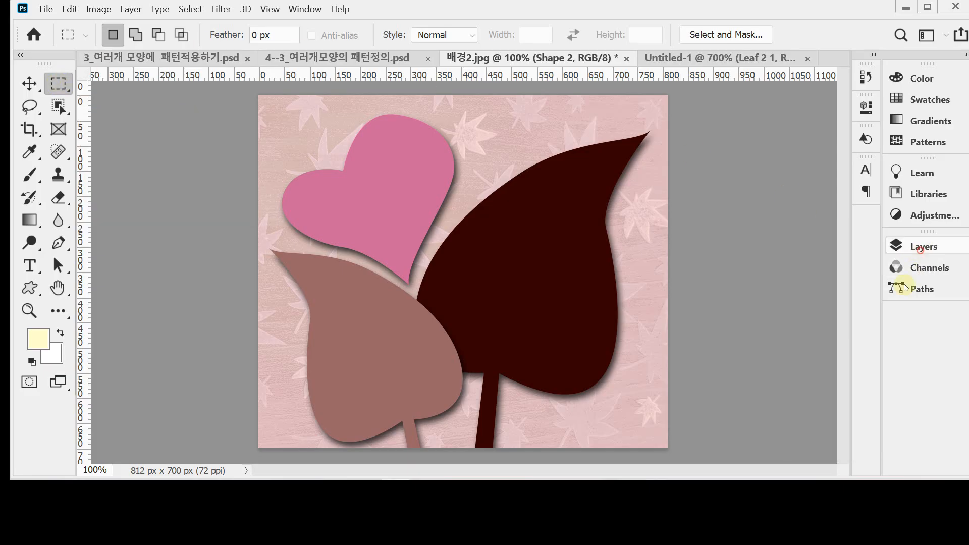
{"action": "left_click", "coordinate": [903, 245]}
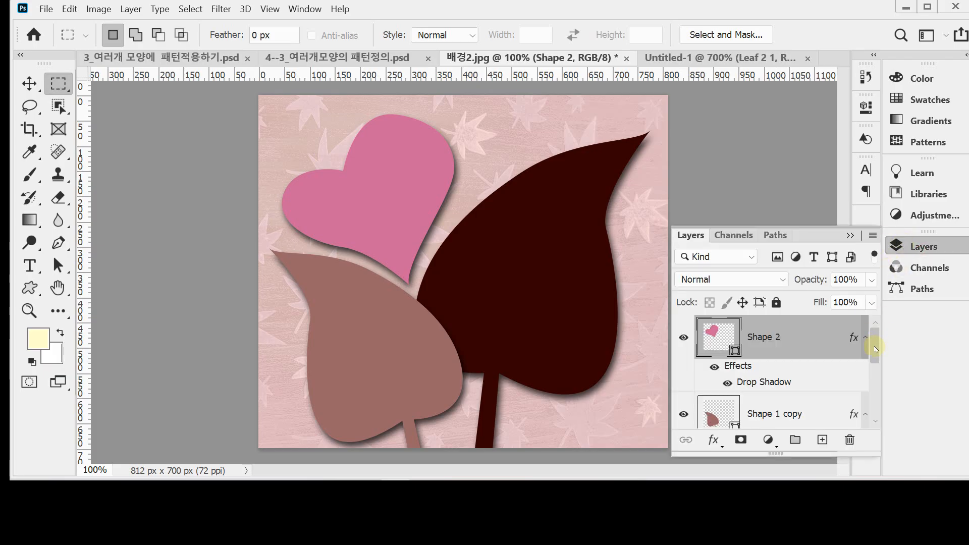
Hide the Background layer and make the dark leaf's Shape 1 layer active.
{"action": "left_click_drag", "start_coordinate": [873, 351], "coordinate": [868, 399]}
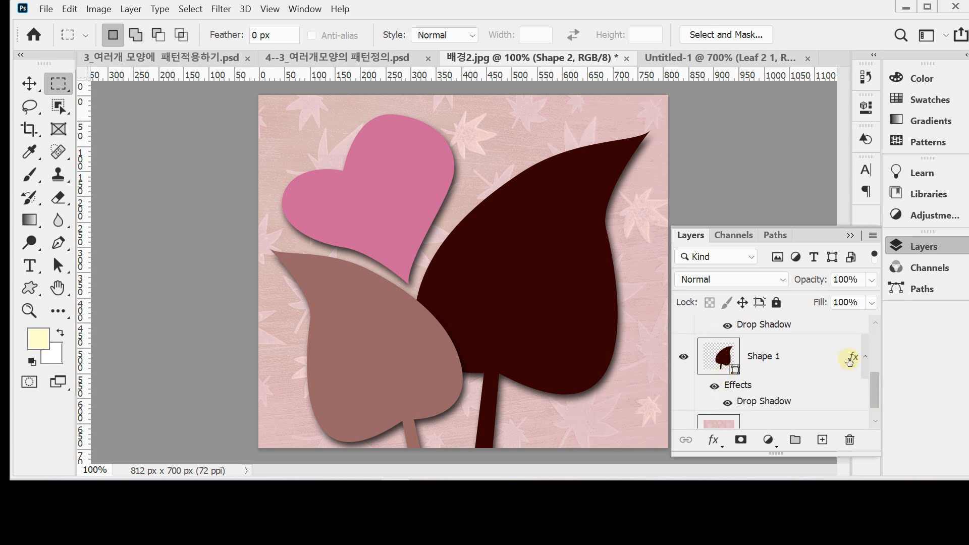
{"action": "scroll", "coordinate": [876, 389], "scroll_direction": "down", "scroll_amount": 1}
{"action": "left_click", "coordinate": [686, 407]}
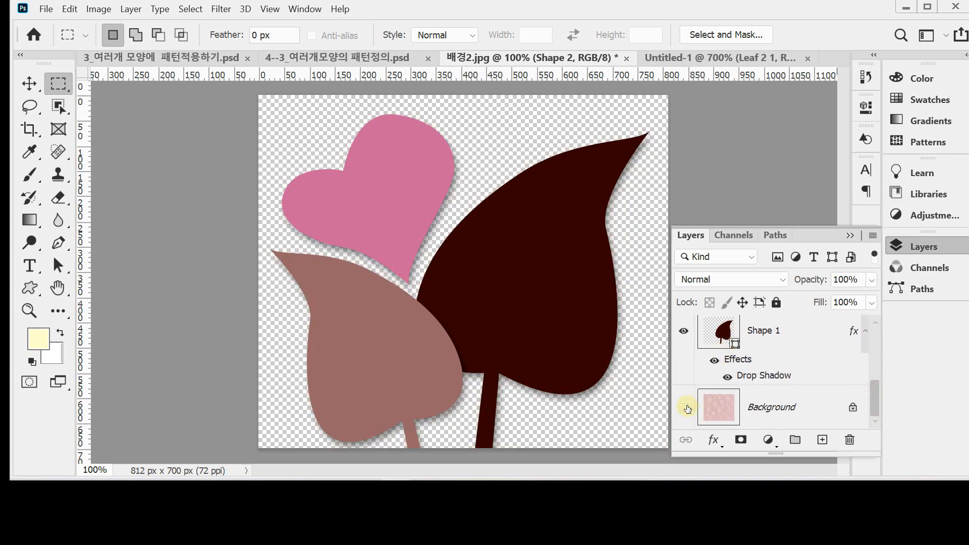
{"action": "left_click", "coordinate": [765, 339]}
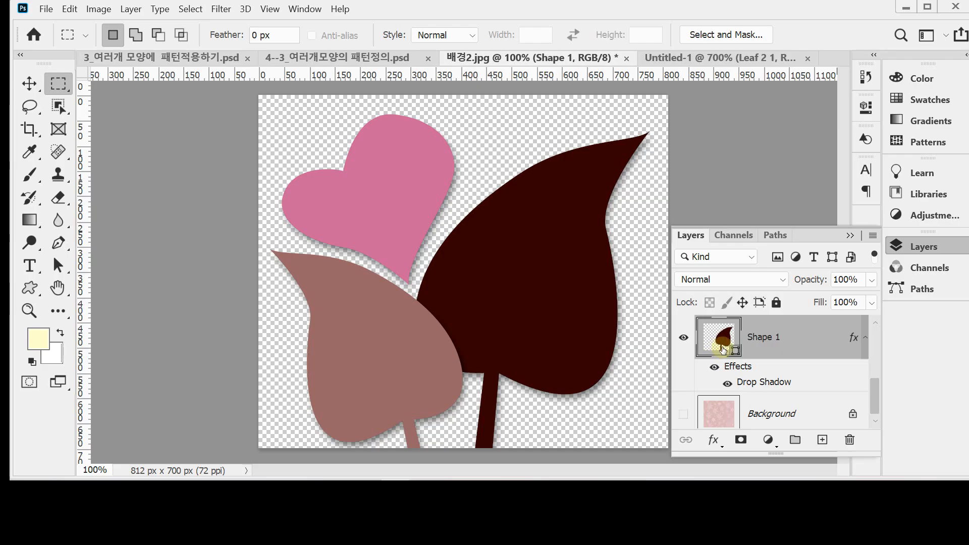
Show the Background layer again and load the dark leaf's outline as a selection.
{"action": "left_click_drag", "start_coordinate": [876, 393], "coordinate": [875, 389]}
{"action": "left_click", "coordinate": [684, 423]}
{"action": "left_click", "coordinate": [723, 372]}
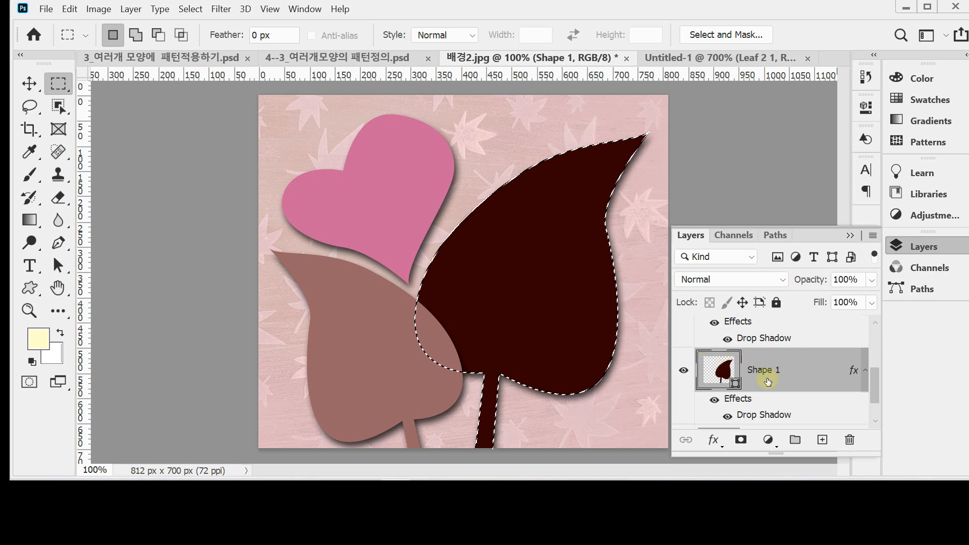
Replace the selection in turn with the outlines of the smaller leaf, the heart and the smaller leaf again.
{"action": "scroll", "coordinate": [767, 382], "scroll_direction": "up", "scroll_amount": 1}
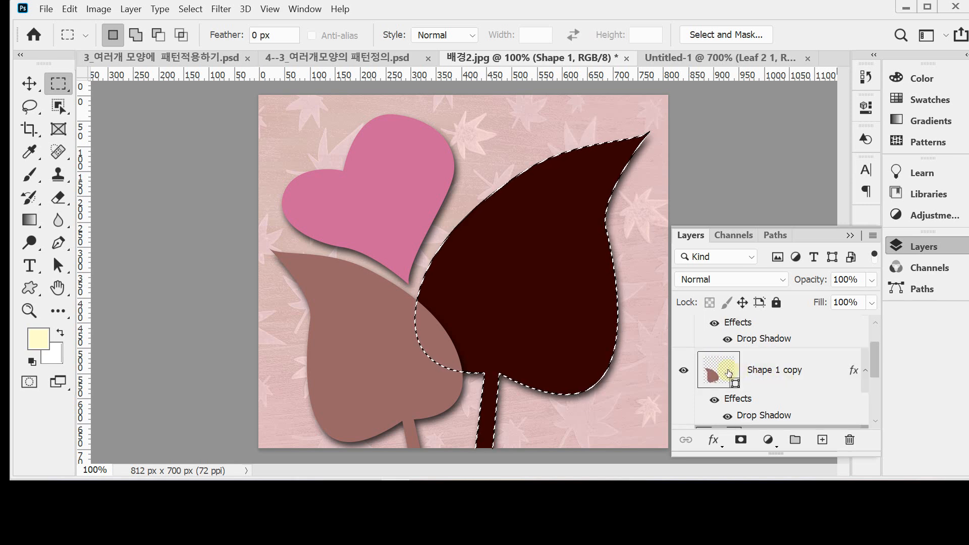
{"action": "left_click", "coordinate": [711, 376], "text": "ctrl"}
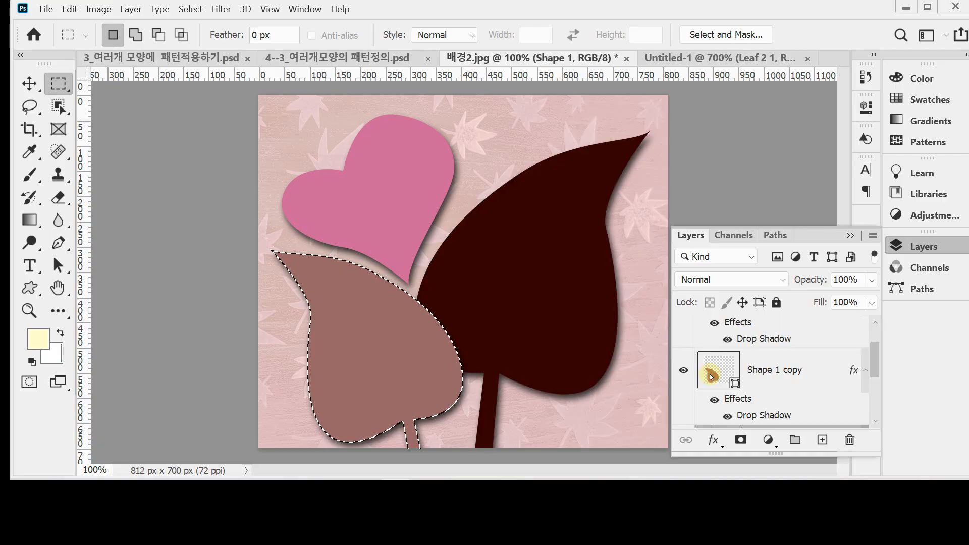
{"action": "scroll", "coordinate": [731, 383], "scroll_direction": "up", "scroll_amount": 1}
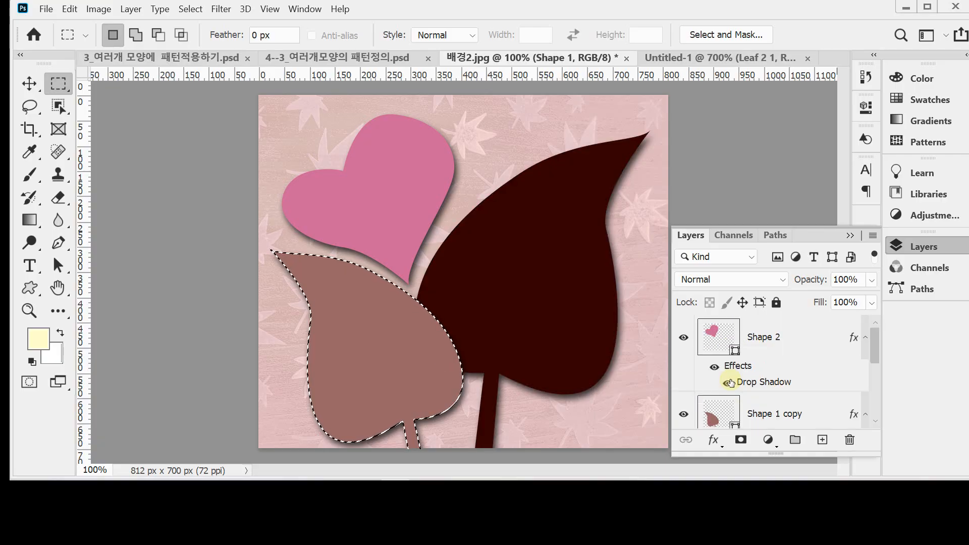
{"action": "left_click", "coordinate": [723, 341], "text": "ctrl"}
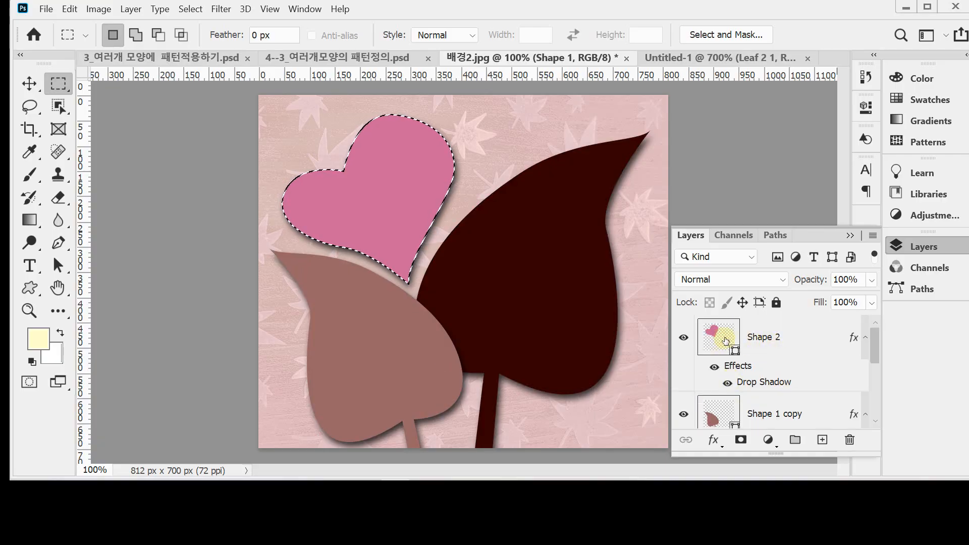
{"action": "scroll", "coordinate": [727, 359], "scroll_direction": "down", "scroll_amount": 1}
{"action": "left_click", "coordinate": [710, 345], "text": "ctrl"}
Load the dark leaf's outline as the selection and add the smaller leaf's outline to it.
{"action": "left_click", "coordinate": [719, 410], "text": "ctrl"}
{"action": "scroll", "coordinate": [719, 409], "scroll_direction": "down", "scroll_amount": 1}
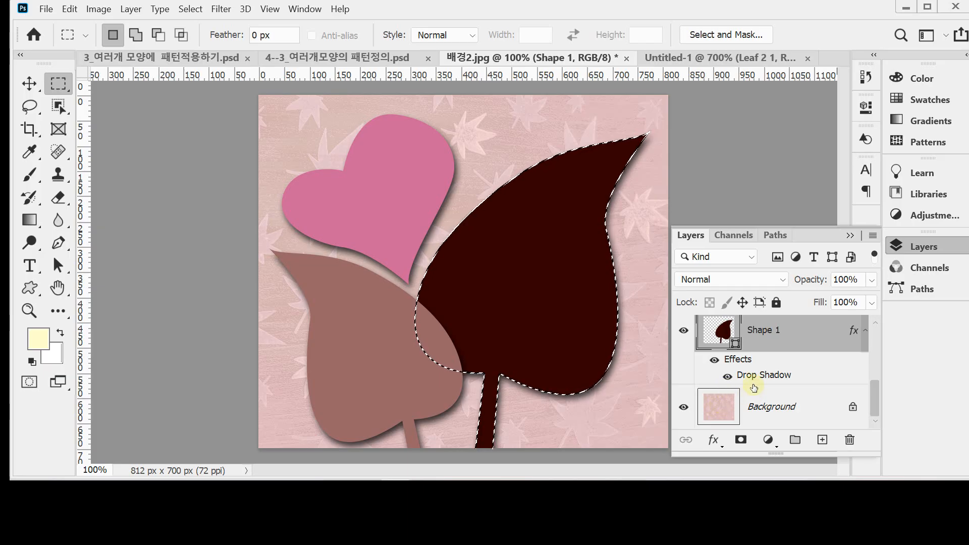
{"action": "scroll", "coordinate": [759, 390], "scroll_direction": "up", "scroll_amount": 1}
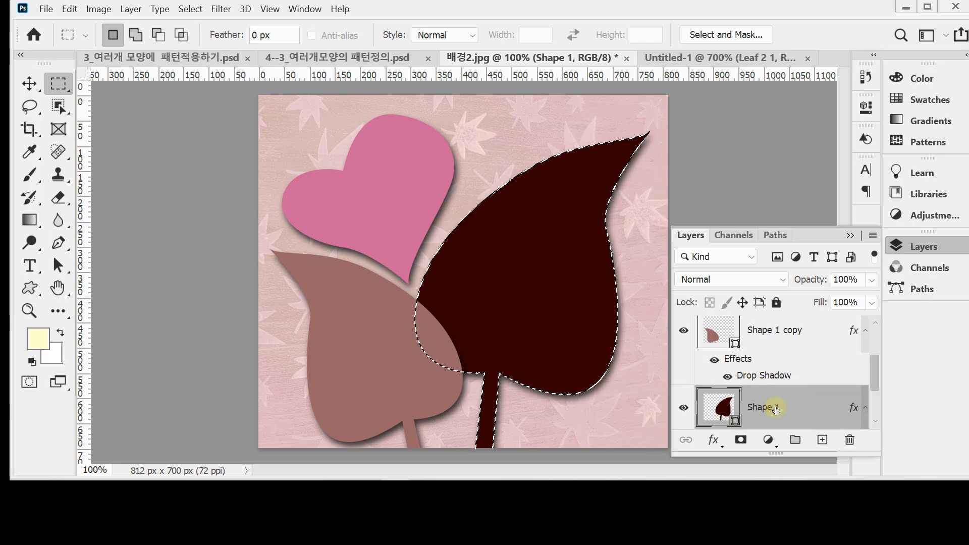
{"action": "scroll", "coordinate": [775, 411], "scroll_direction": "up", "scroll_amount": 1}
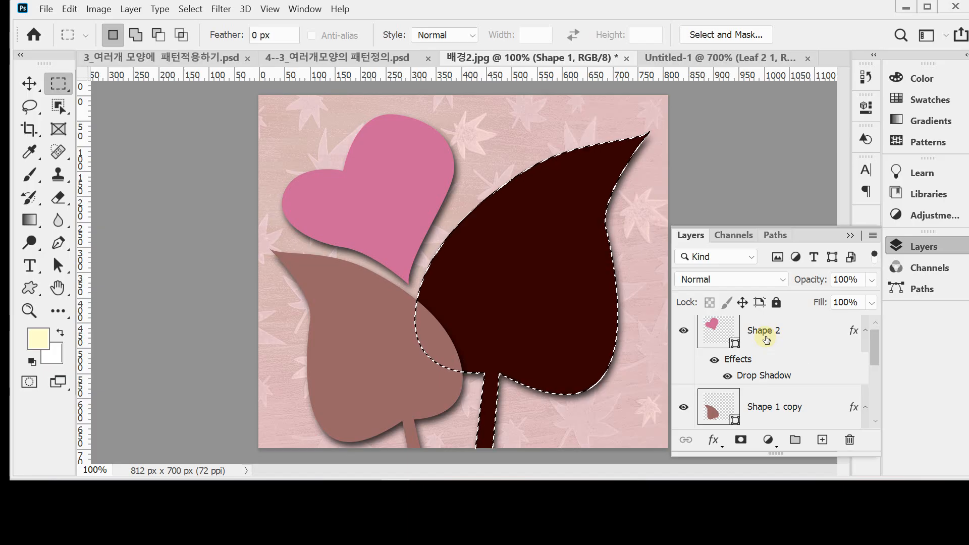
{"action": "scroll", "coordinate": [766, 340], "scroll_direction": "down", "scroll_amount": 2}
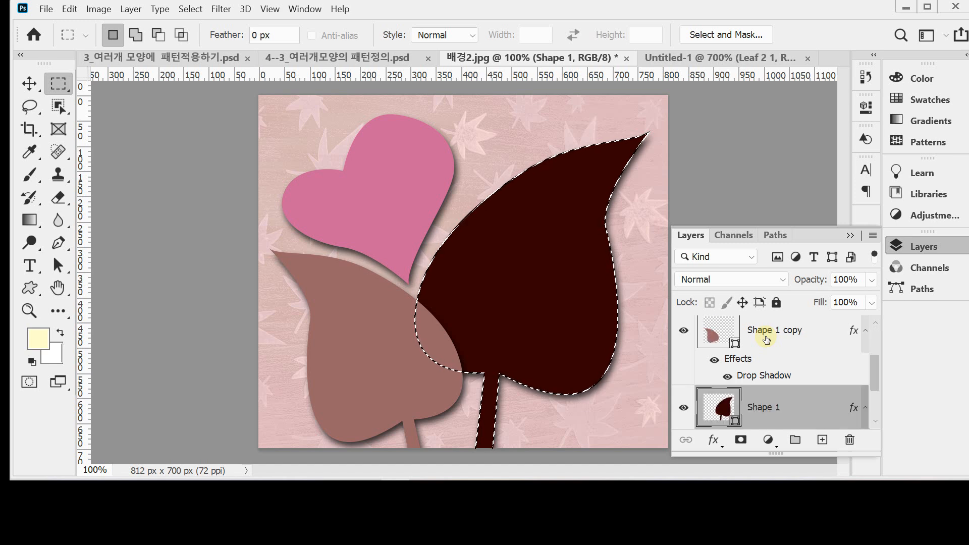
{"action": "left_click", "coordinate": [713, 337], "text": "ctrl+shift"}
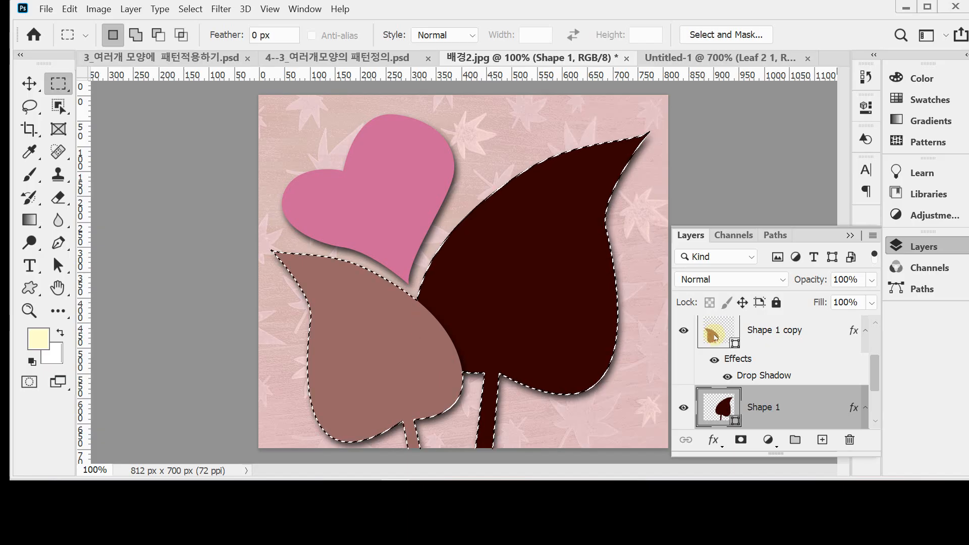
Add the pink heart's outline to the selection that already covers both leaves.
{"action": "scroll", "coordinate": [762, 393], "scroll_direction": "up", "scroll_amount": 2}
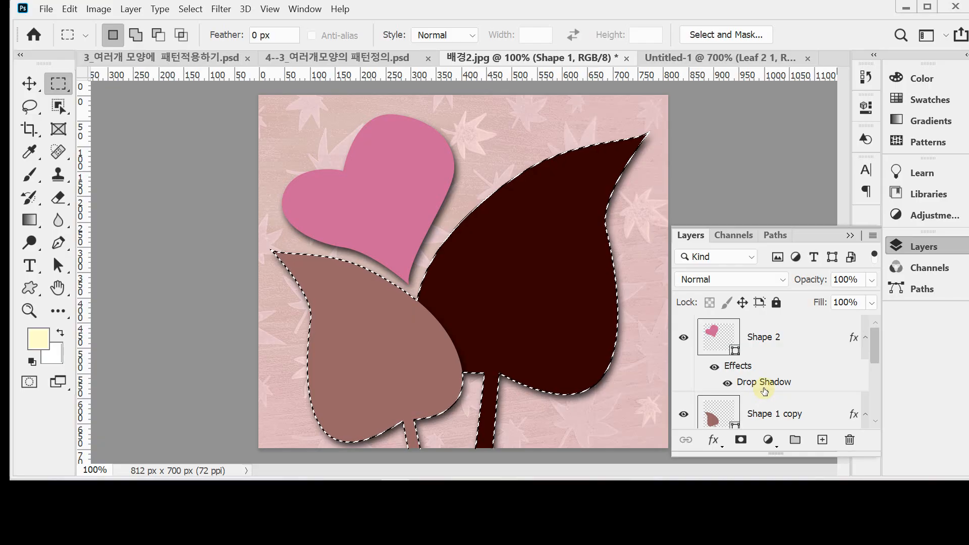
{"action": "left_click", "coordinate": [713, 335], "text": "ctrl+shift"}
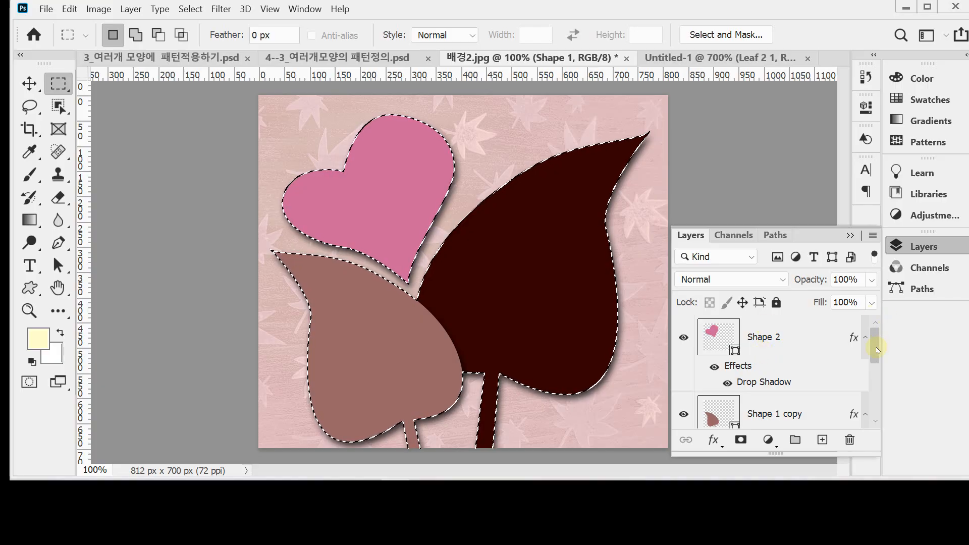
Create a new empty layer above the heart's Shape 2 layer and name it "pattern".
{"action": "left_click", "coordinate": [822, 441]}
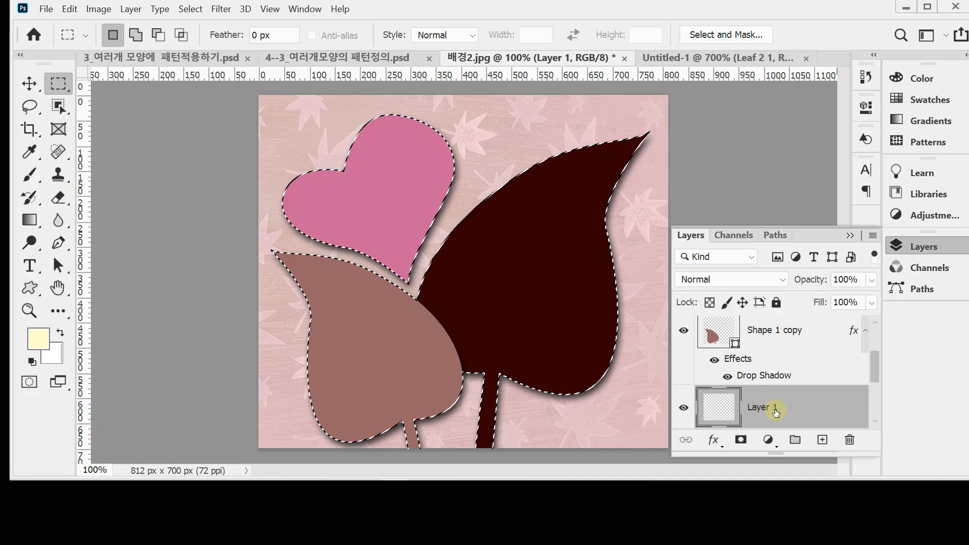
{"action": "key", "text": "ctrl+z"}
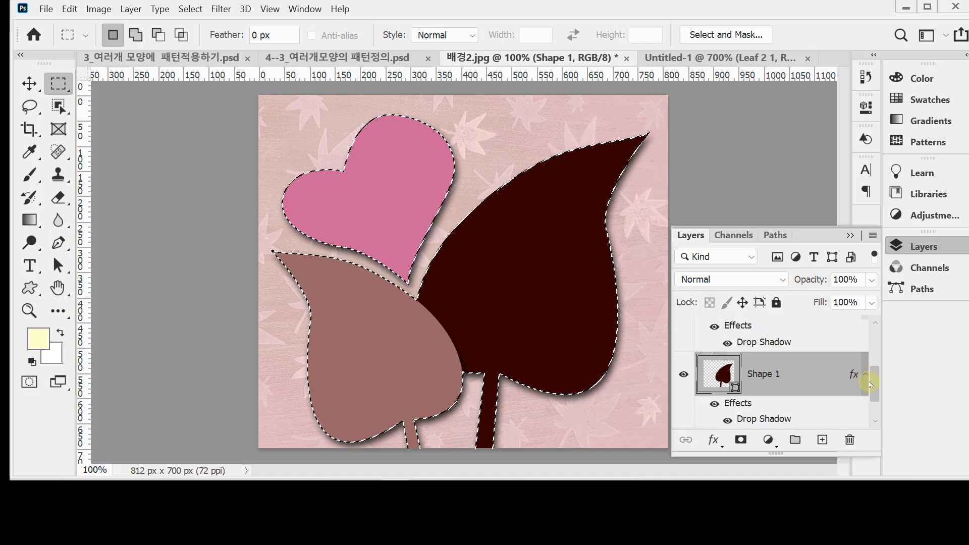
{"action": "left_click_drag", "start_coordinate": [875, 384], "coordinate": [884, 338]}
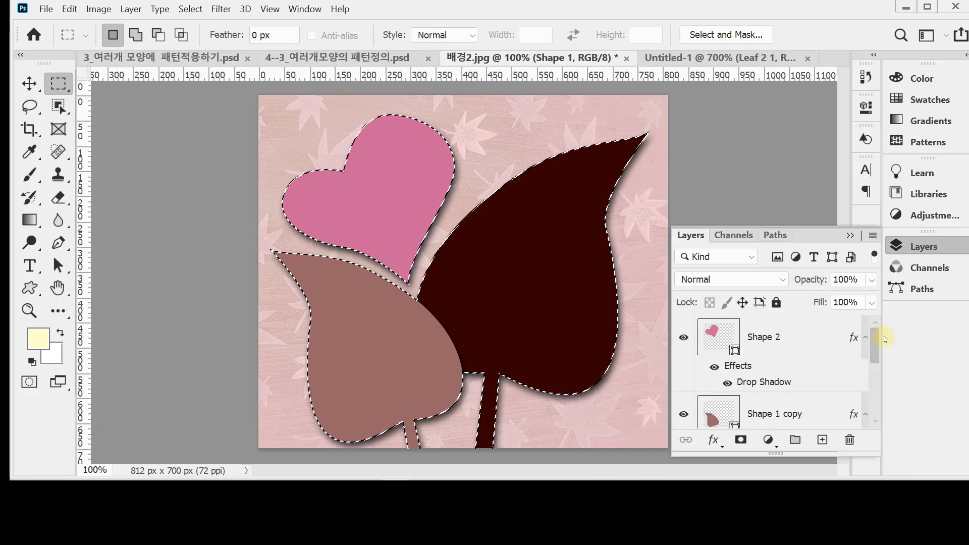
{"action": "left_click", "coordinate": [793, 330]}
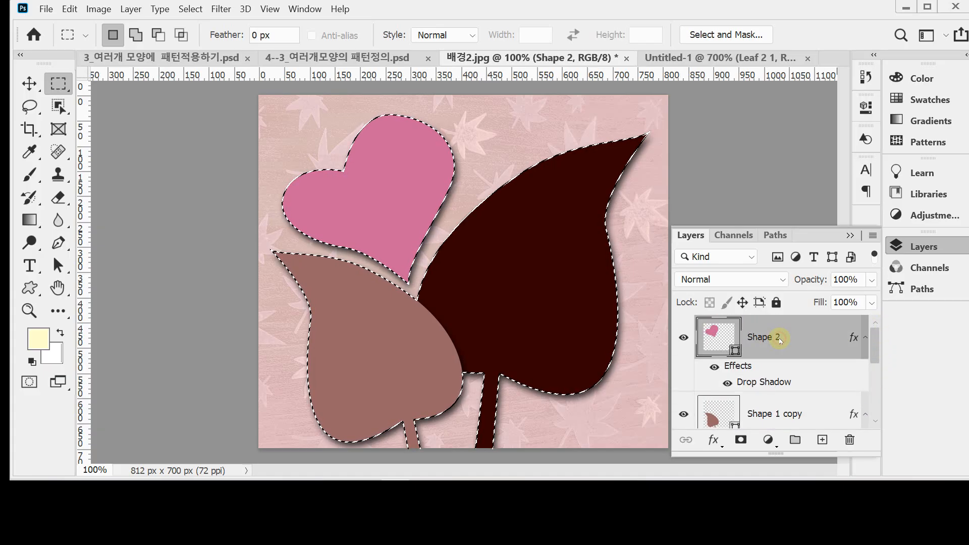
{"action": "left_click", "coordinate": [822, 442]}
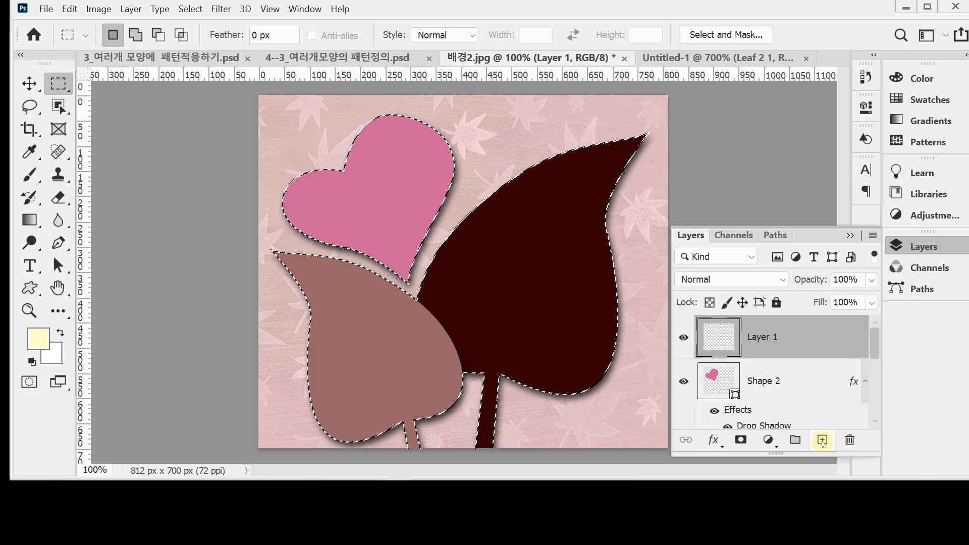
{"action": "double_click", "coordinate": [767, 338]}
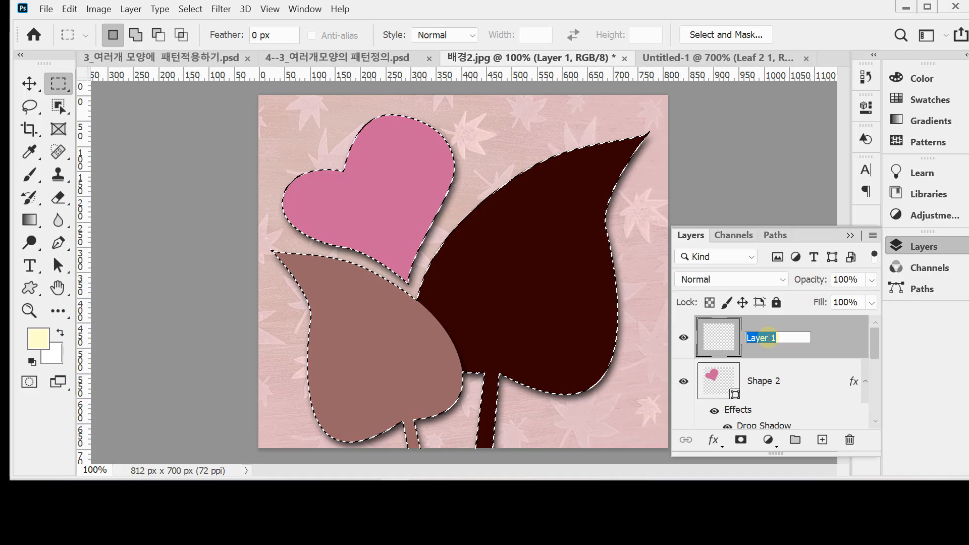
{"action": "type", "text": "pattern"}
{"action": "key", "text": "Return"}
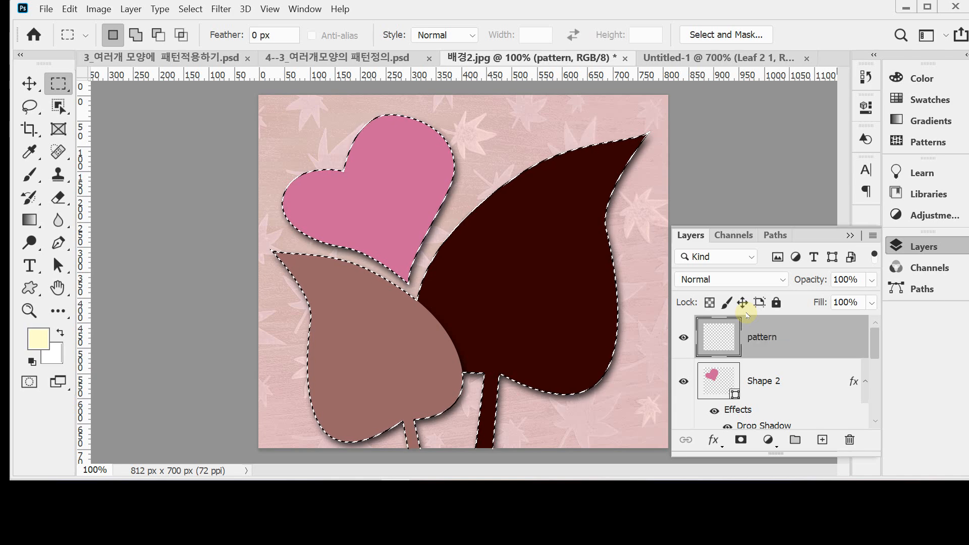
Fill the selection on the pattern layer with the custom orange leaf-and-hand pattern, and deselect.
{"action": "left_click", "coordinate": [69, 10]}
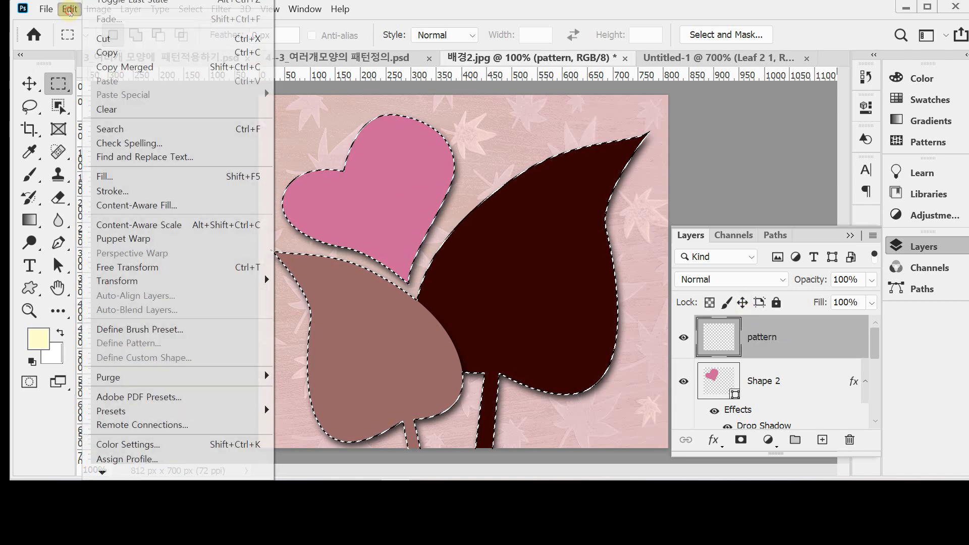
{"action": "left_click", "coordinate": [130, 181]}
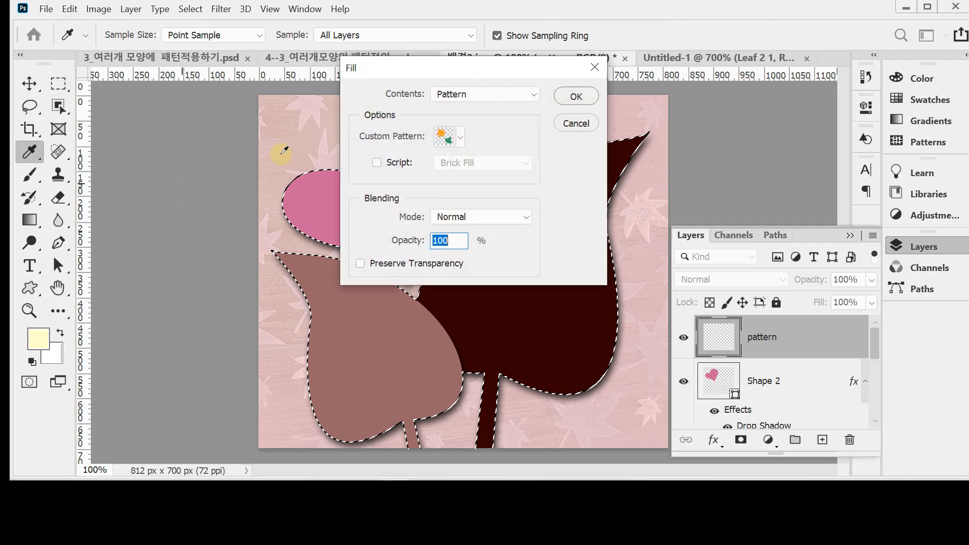
{"action": "left_click", "coordinate": [474, 94]}
{"action": "left_click", "coordinate": [473, 94]}
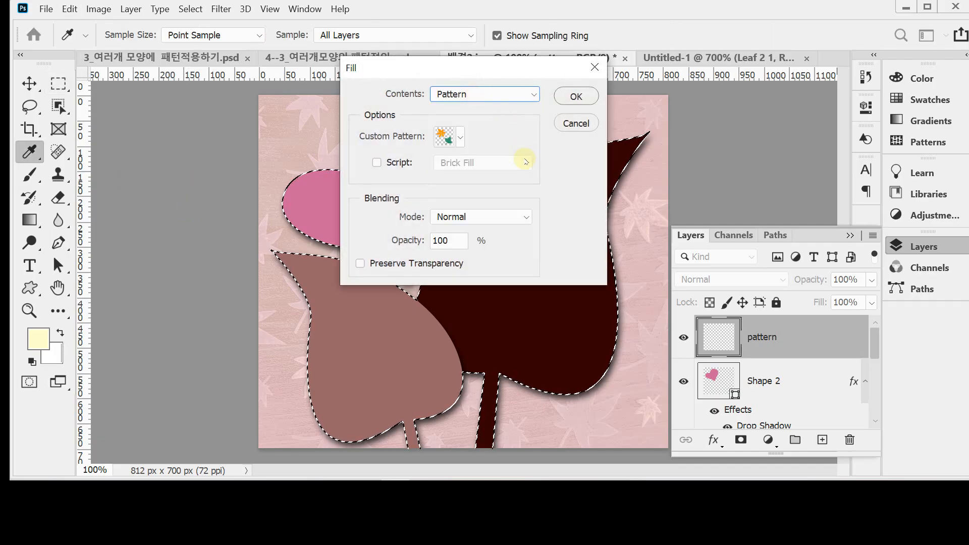
{"action": "left_click", "coordinate": [461, 137]}
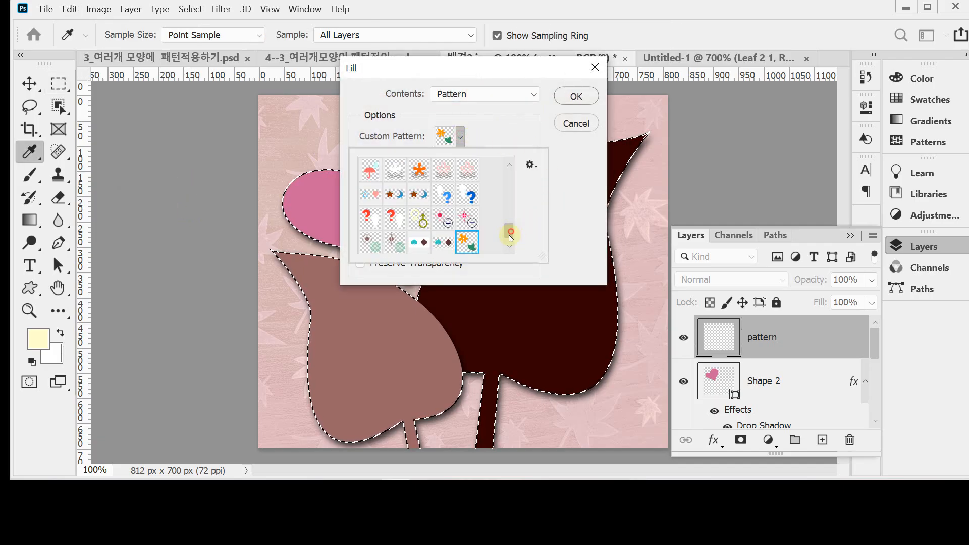
{"action": "left_click_drag", "start_coordinate": [510, 234], "coordinate": [510, 242]}
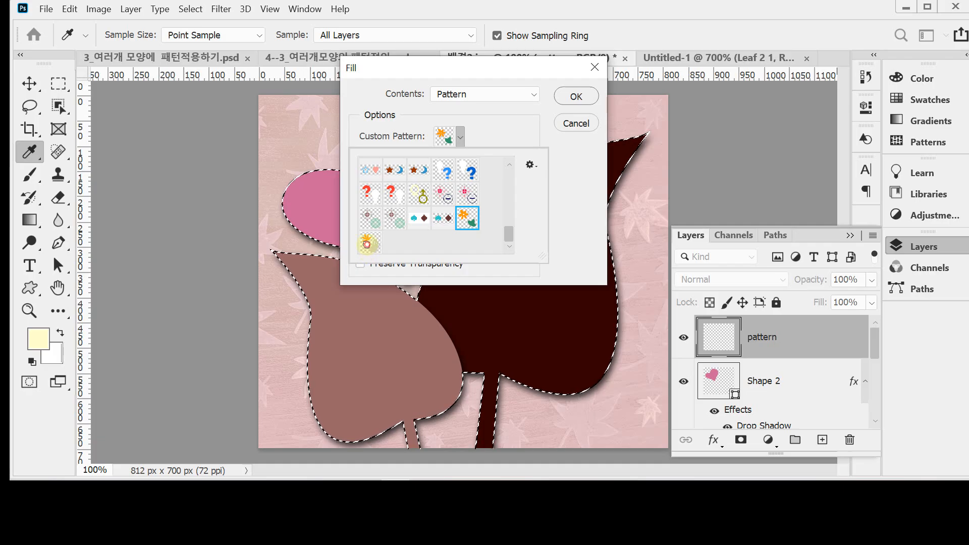
{"action": "left_click", "coordinate": [522, 128]}
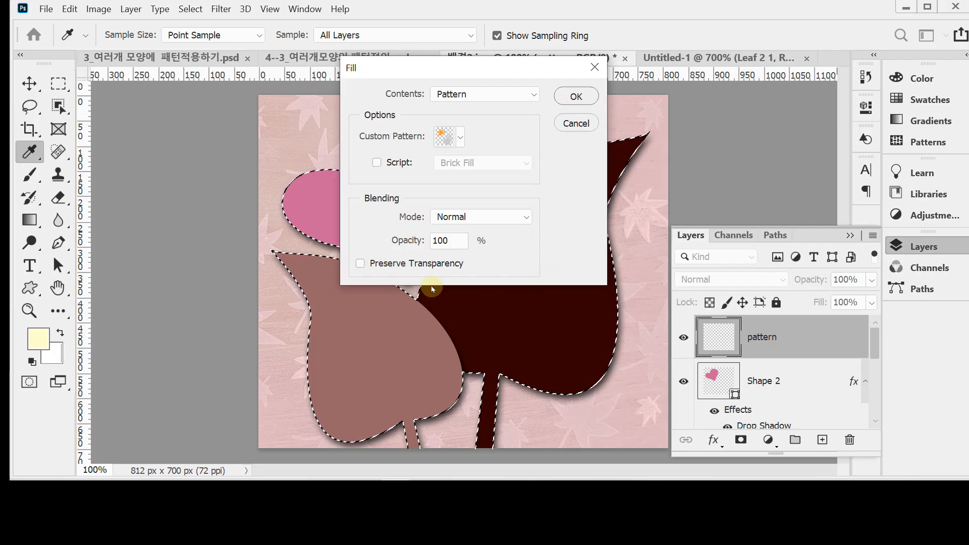
{"action": "left_click", "coordinate": [576, 96]}
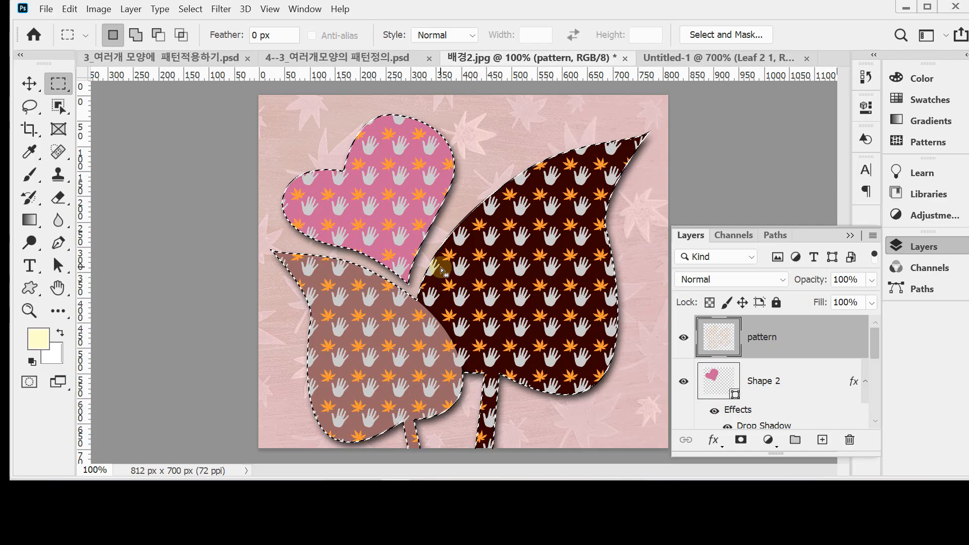
{"action": "key", "text": "ctrl+d"}
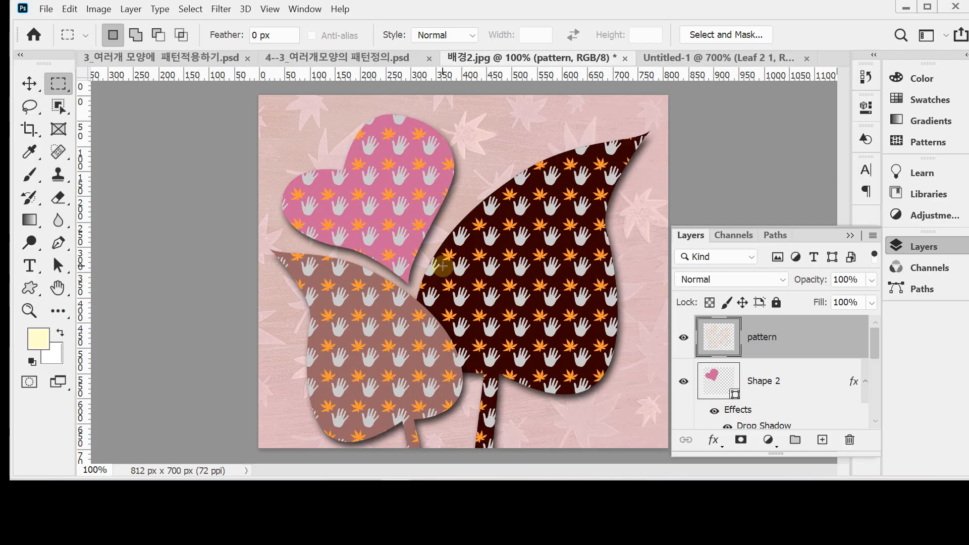
Set the pattern layer's opacity to 60% and hide the layer list to uncover the canvas.
{"action": "left_click", "coordinate": [811, 282]}
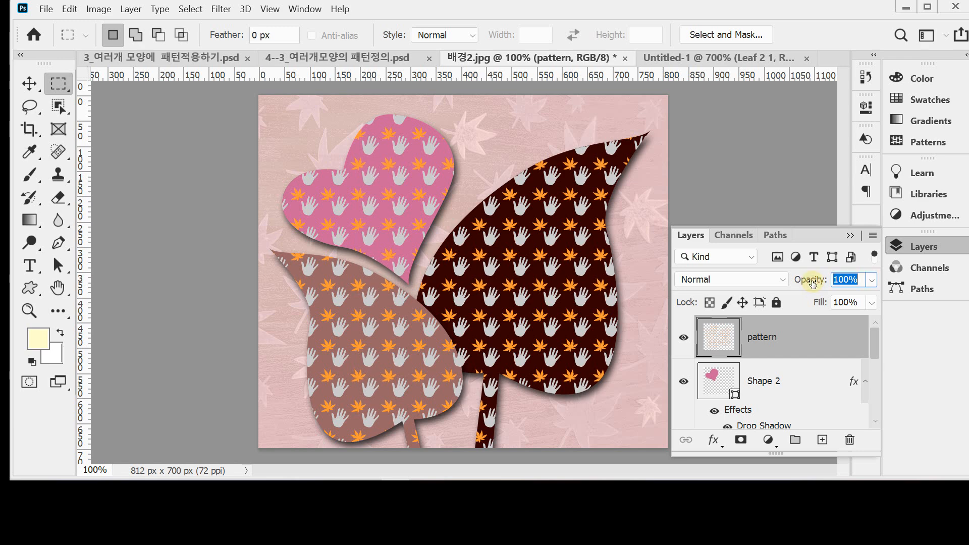
{"action": "type", "text": "60"}
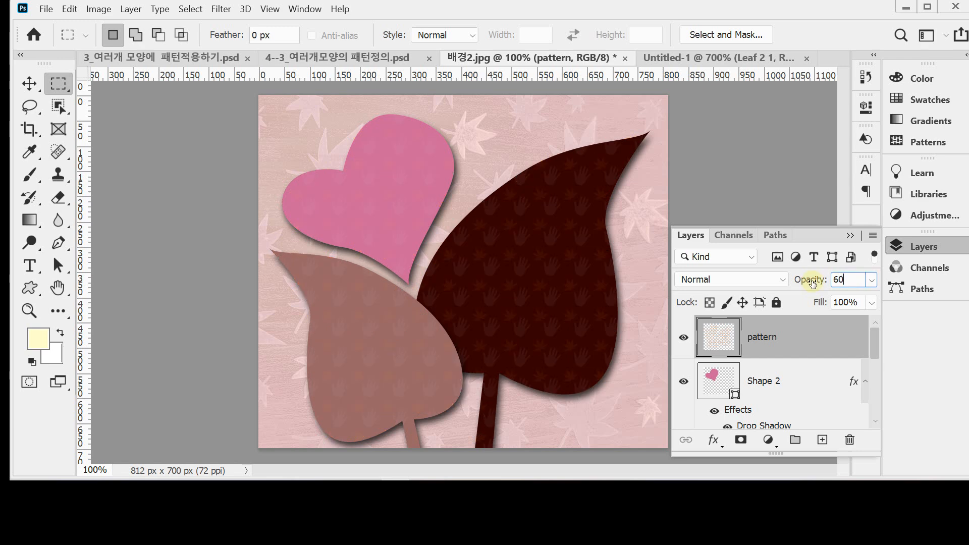
{"action": "key", "text": "Return"}
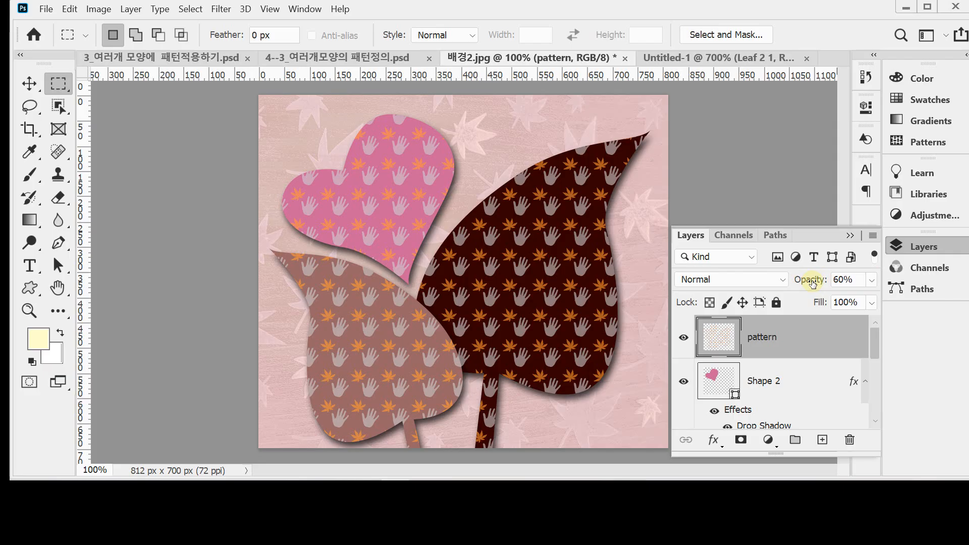
{"action": "key", "text": "Return"}
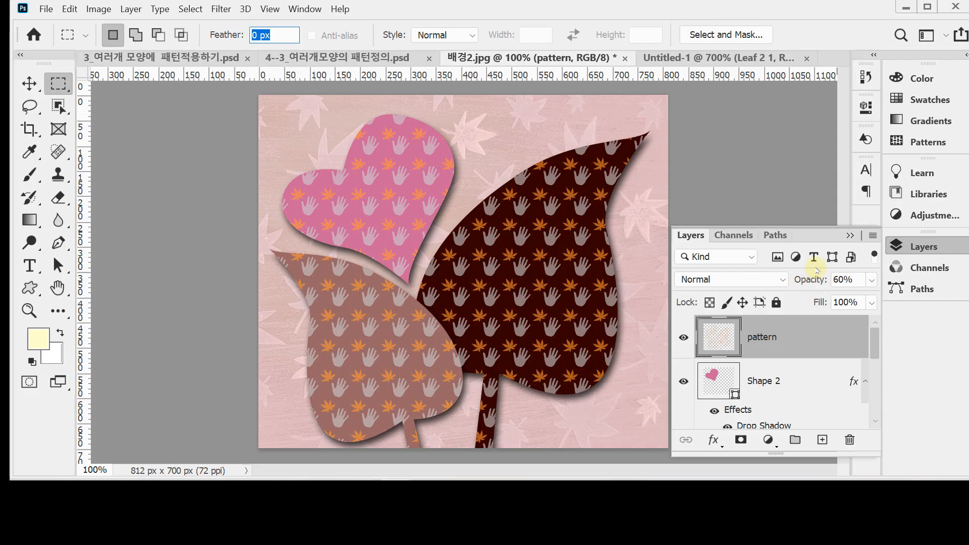
{"action": "left_click", "coordinate": [916, 248]}
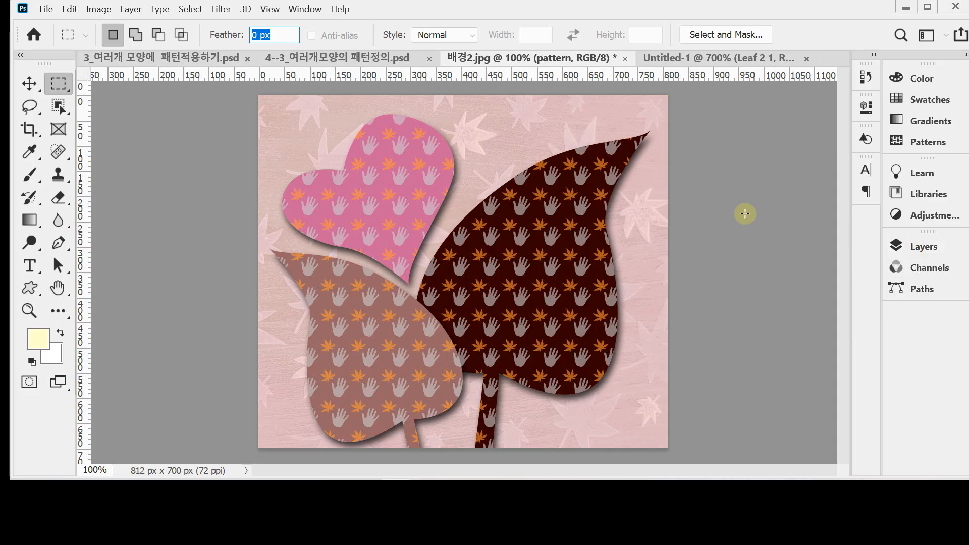